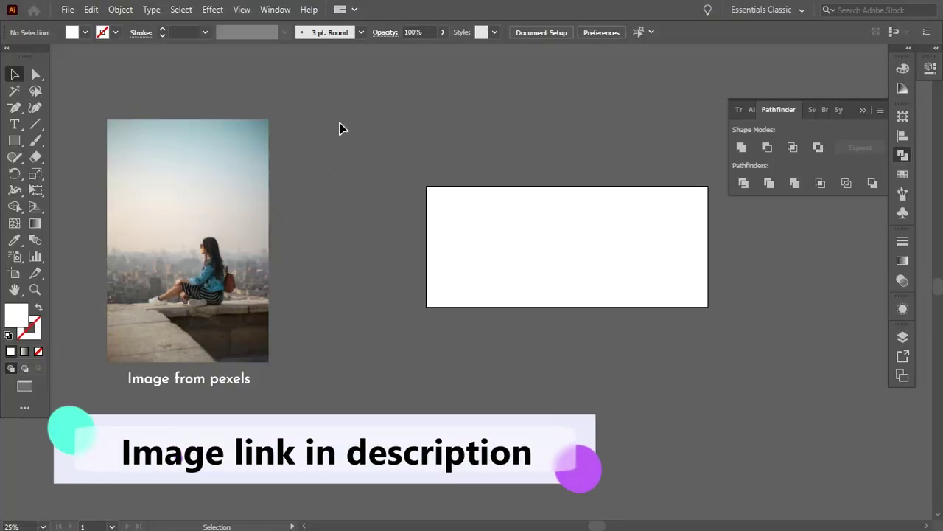
Pan to the blank wide artboard and zoom in so it fills the window.
mouse_move(610, 229)
left_mouse_down()
mouse_move(501, 224)
mouse_move(411, 202)
left_mouse_up()
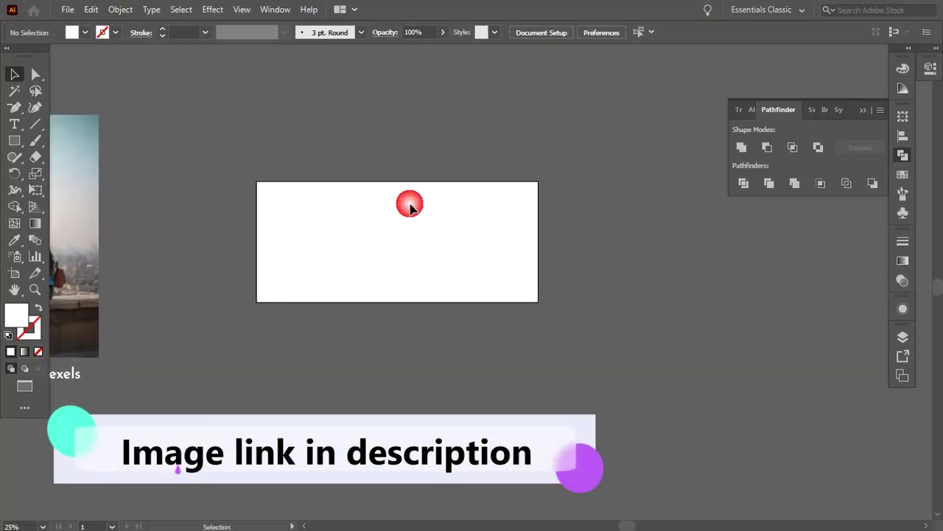
scroll(411, 202, "up", 2)
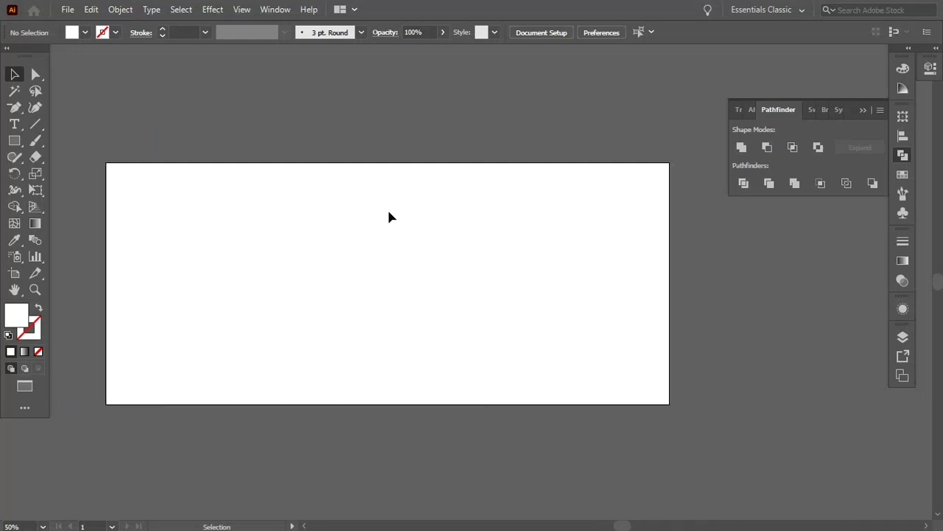
Set the fill to black and draw a small square on the artboard.
left_click(85, 33)
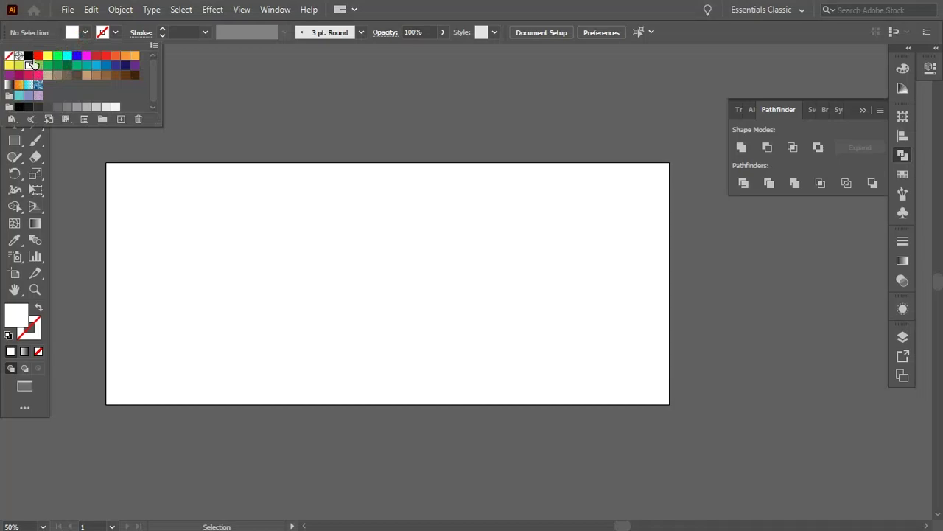
left_click(31, 61)
left_click(308, 249)
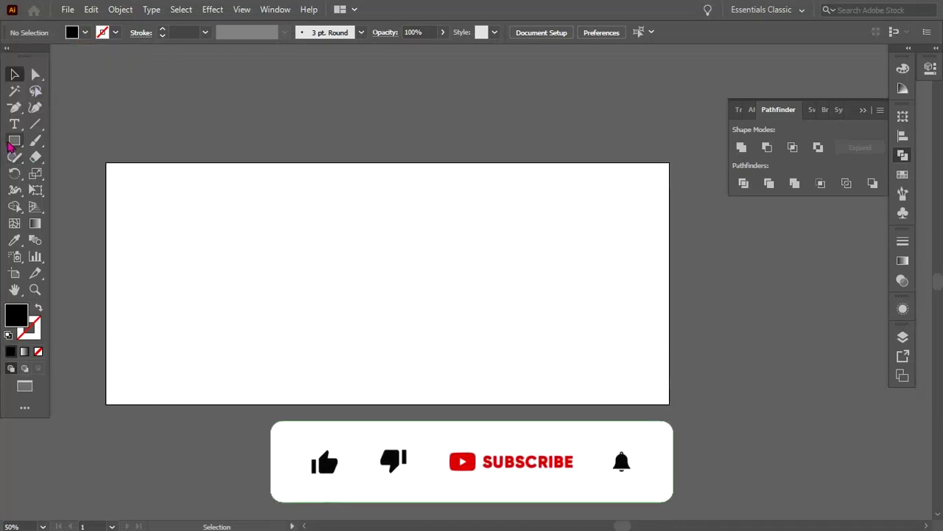
left_click(14, 140)
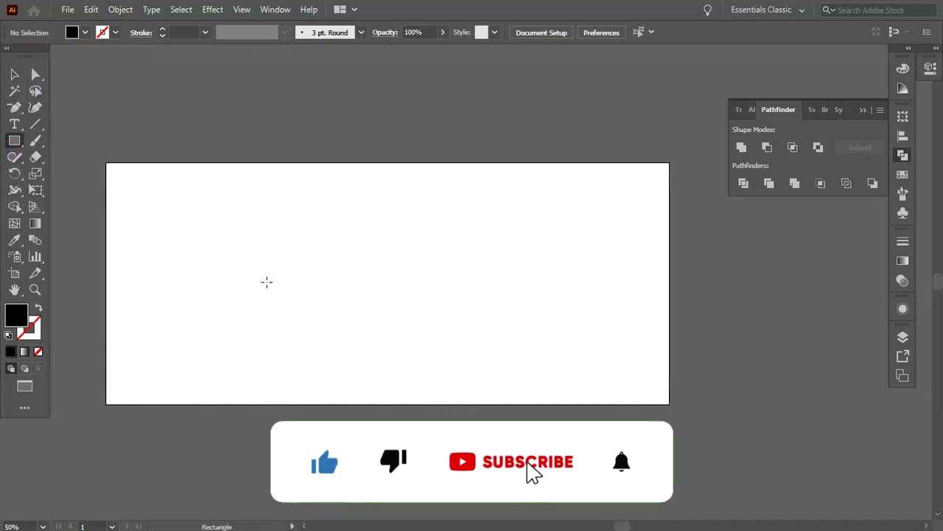
mouse_move(248, 251)
left_mouse_down()
mouse_move(278, 287)
mouse_move(289, 267)
left_mouse_up()
Rotate the square 45° into a diamond and move it up and left.
key("v")
left_click(355, 270)
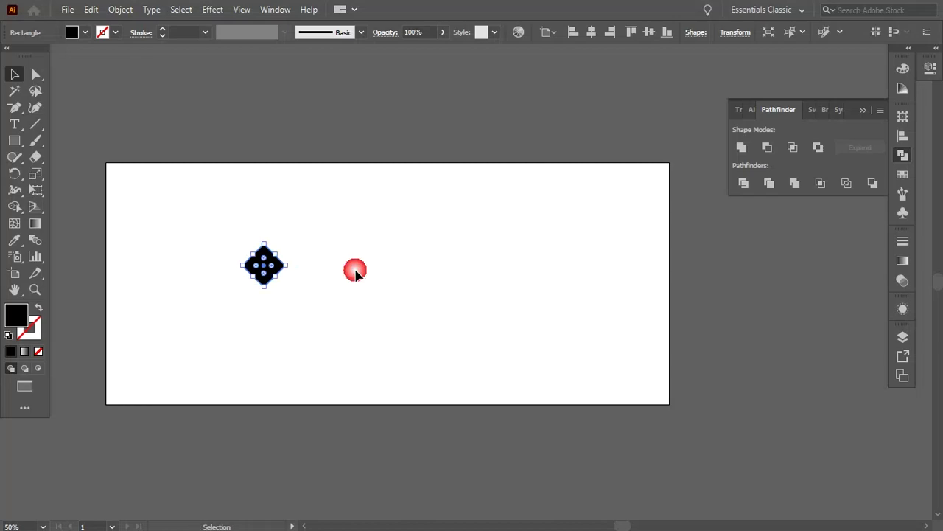
scroll(244, 243, "up", 1)
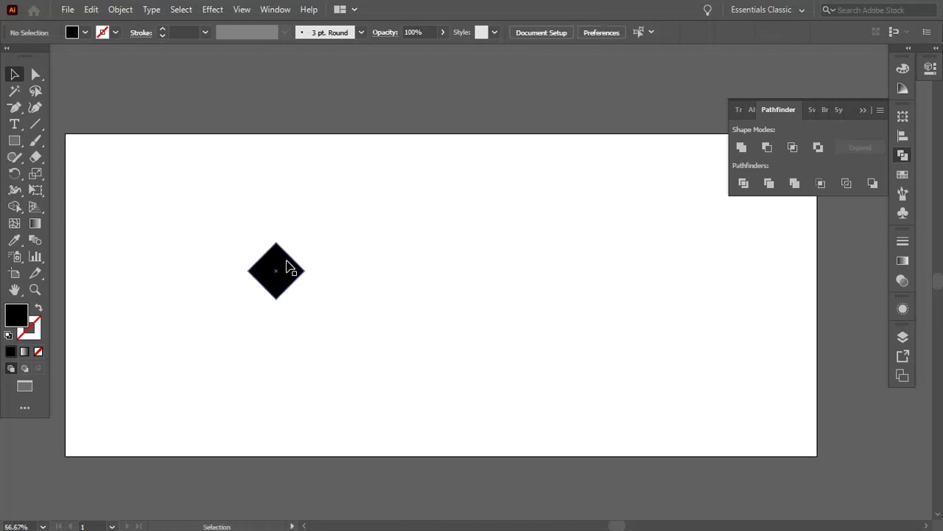
mouse_move(287, 267)
left_mouse_down()
mouse_move(264, 235)
mouse_move(346, 237)
left_mouse_up()
scroll(254, 239, "up", 1)
Repeat the copy with Transform Again (Ctrl+D) until seven diamonds line up.
scroll(344, 236, "down", 2)
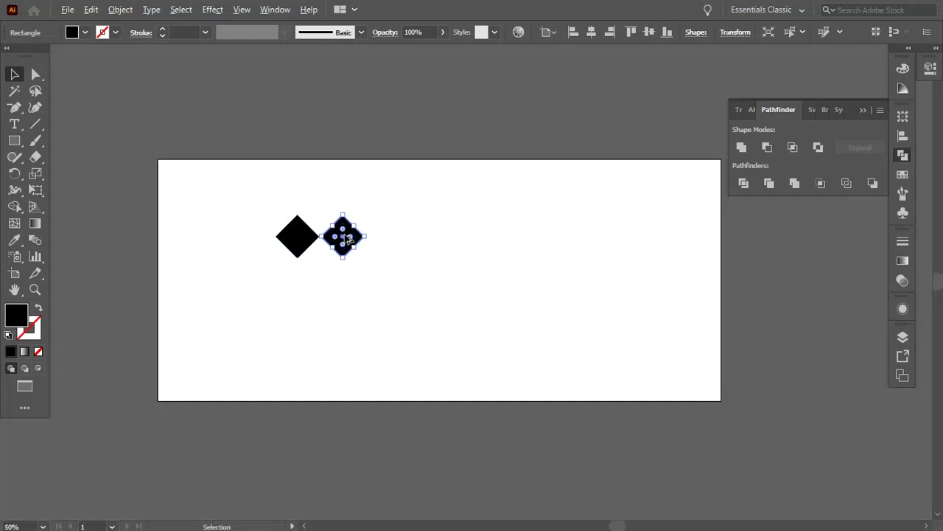
key("ctrl+d")
key("ctrl+d")
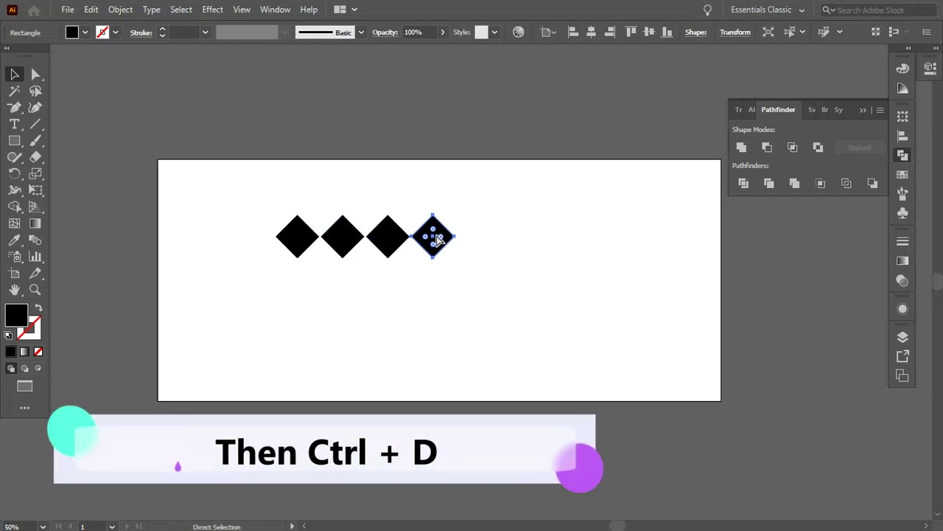
key("ctrl+d")
key("ctrl+d")
key("ctrl+d")
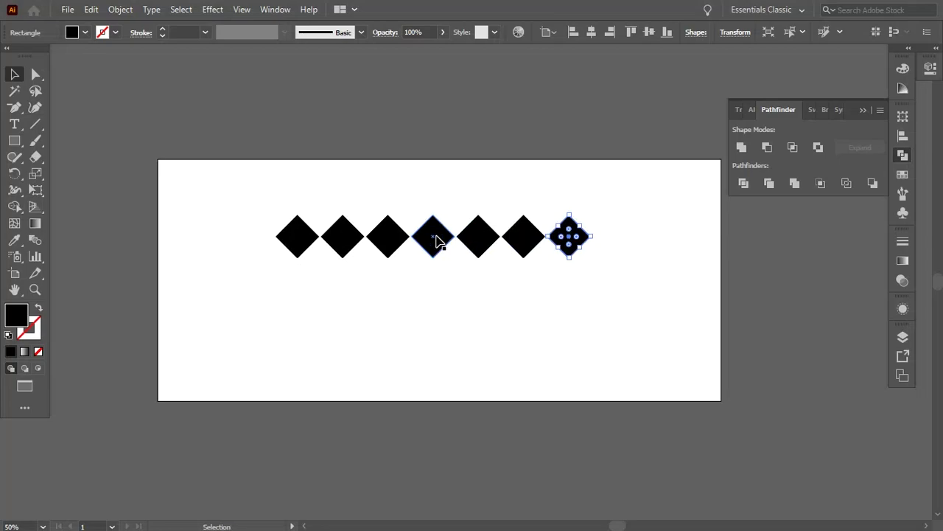
left_click(521, 264)
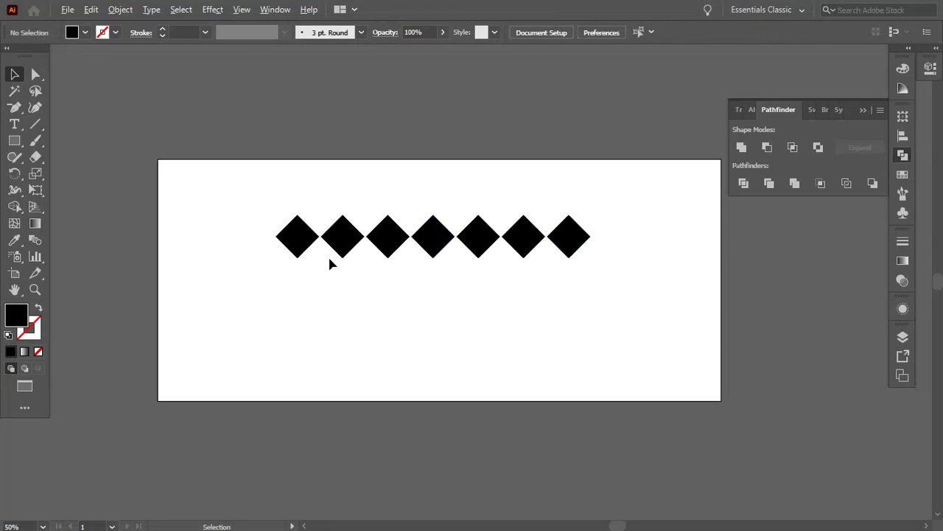
left_click(299, 247)
Copy the first diamond down-left into the gap, undoing a misplaced copy.
scroll(299, 249, "up", 2, "alt")
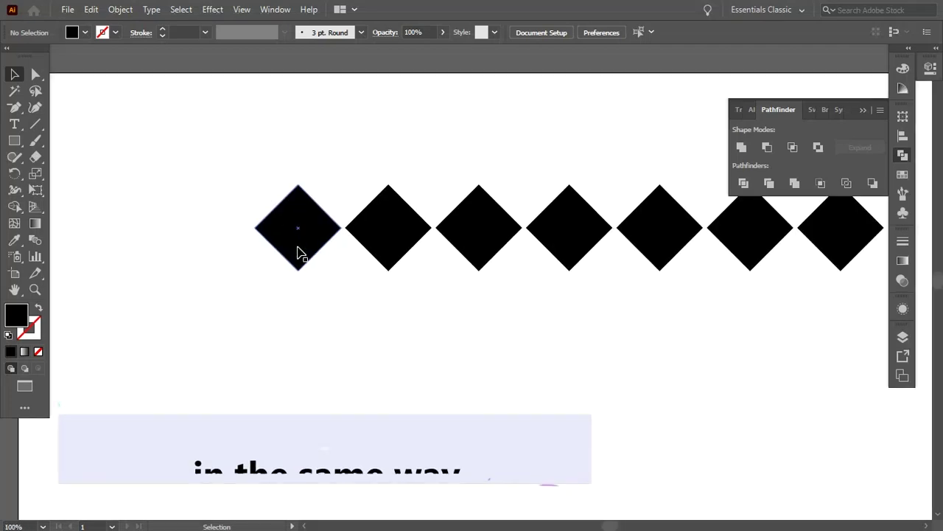
left_click_drag(298, 247, 253, 289)
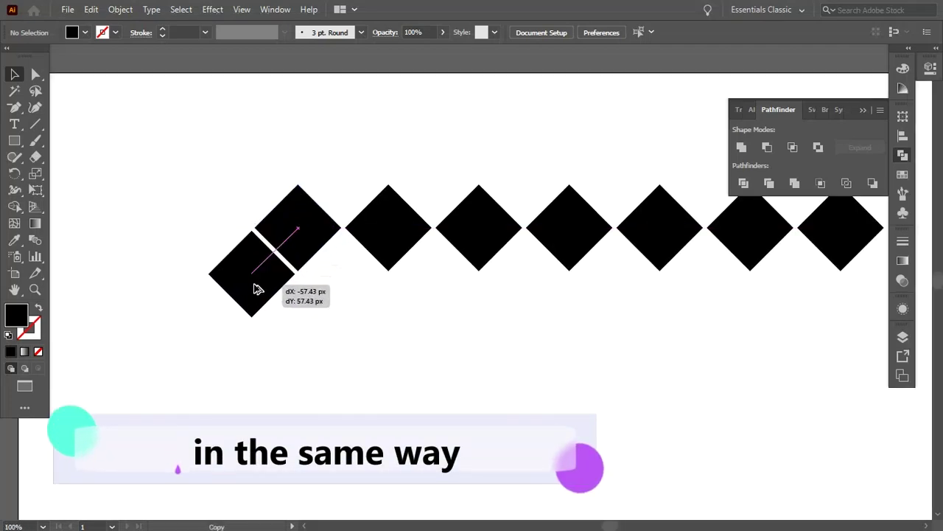
scroll(252, 288, "up", 2)
left_click_drag(273, 305, 439, 305)
left_click(525, 334)
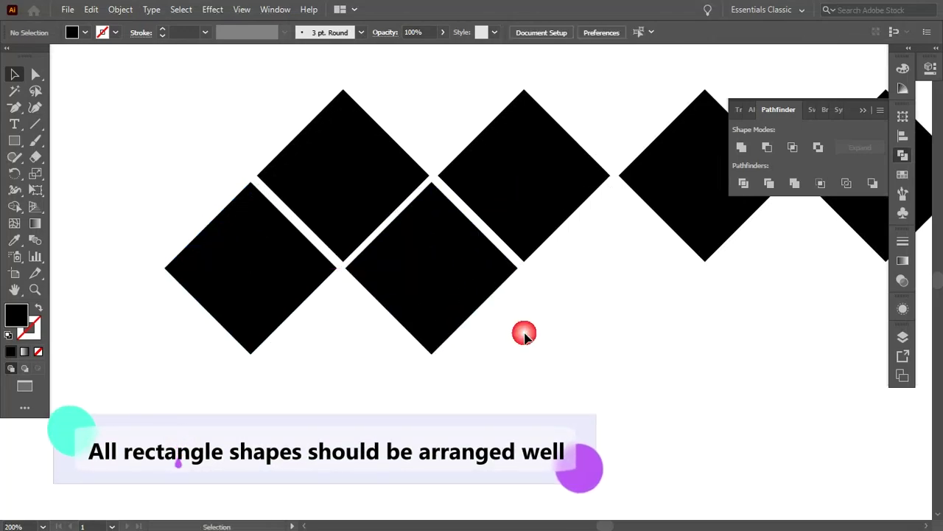
key("ctrl+z")
scroll(285, 263, "up", 2)
mouse_move(286, 263)
left_mouse_down()
mouse_move(282, 255)
mouse_move(464, 273)
left_mouse_up()
scroll(282, 255, "down", 2)
scroll(464, 274, "down", 2)
Repeat the lower copy along the row until eight diamonds interlock beneath.
left_click_drag(648, 306, 430, 305)
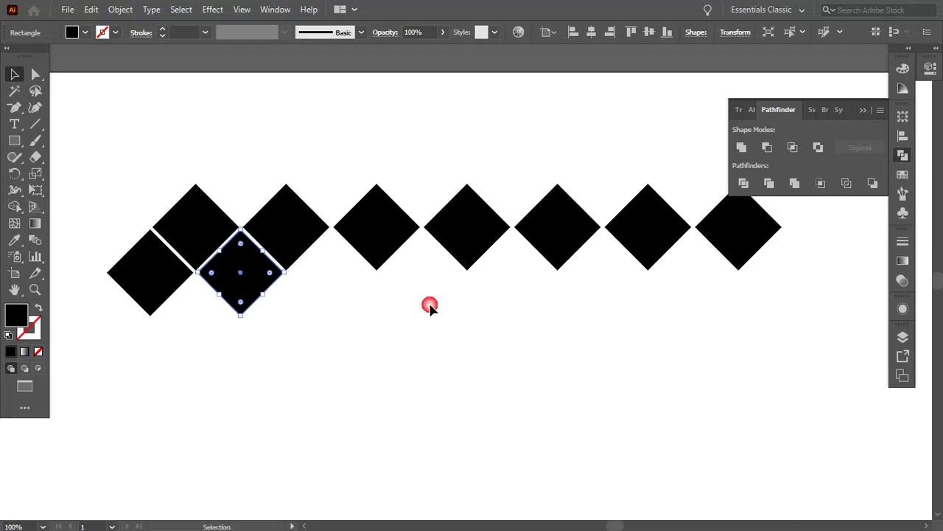
key("ctrl+d")
key("ctrl+d")
key("ctrl+d")
key("ctrl+d")
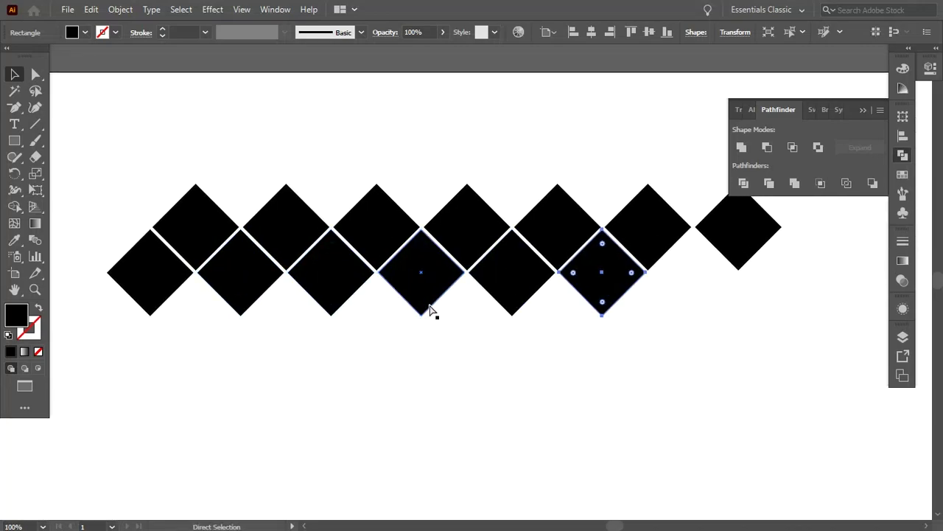
key("ctrl+d")
left_click(442, 342)
key("ctrl+minus")
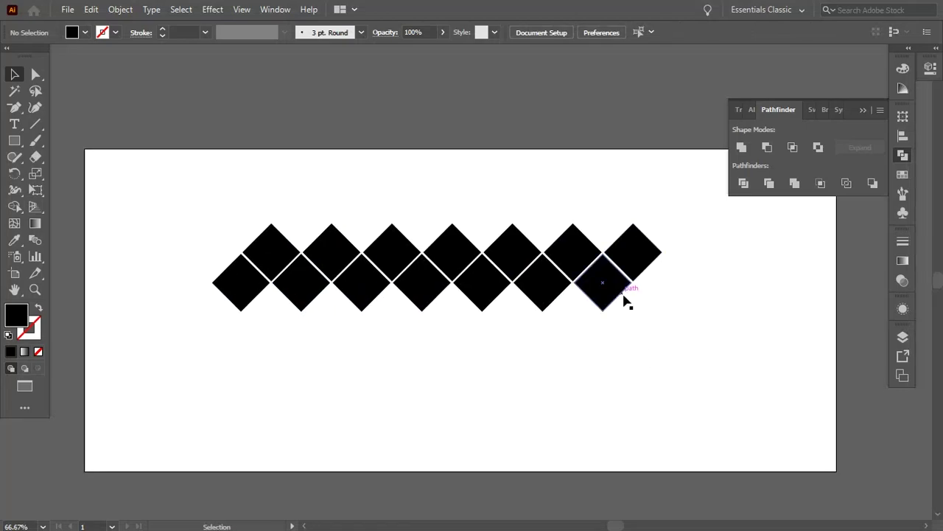
key("ctrl+z")
key("ctrl+d")
key("ctrl+d")
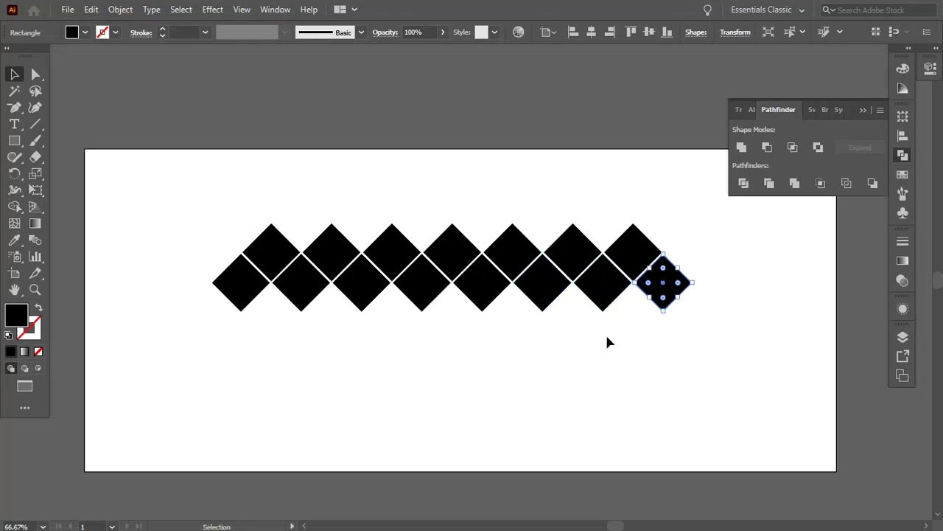
left_click(608, 341)
left_click_drag(683, 216, 251, 240)
Copy the top row of diamonds straight down as a new third row.
scroll(520, 262, "up", 2)
scroll(520, 262, "up", 2)
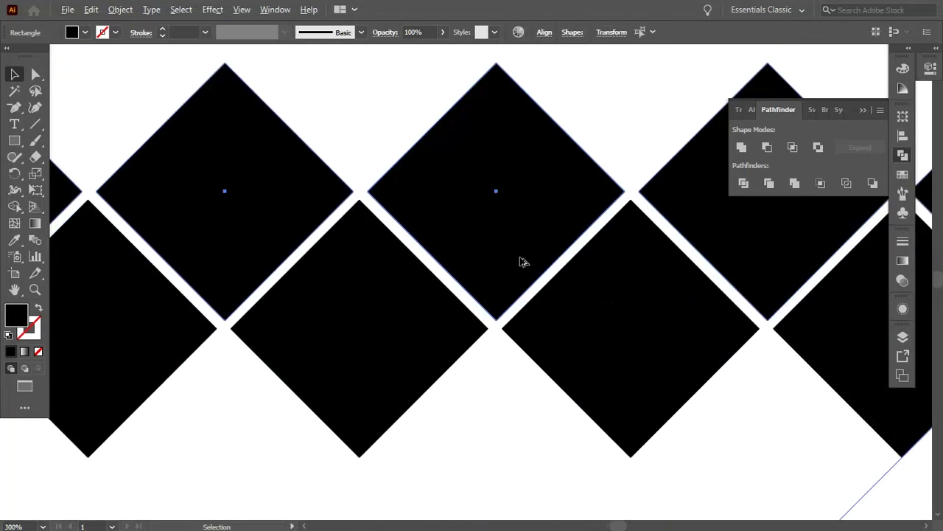
scroll(520, 262, "down", 1)
scroll(526, 255, "down", 3)
left_click_drag(521, 138, 514, 317)
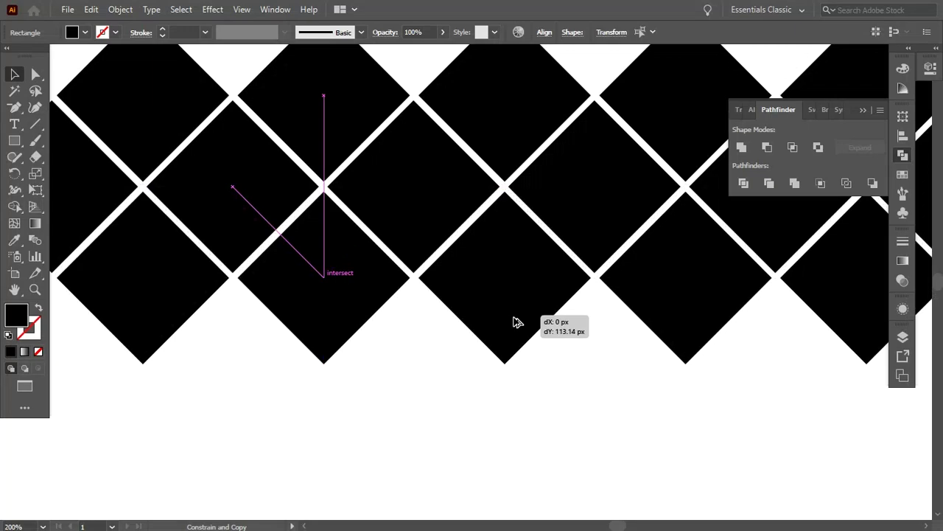
left_click_drag(513, 322, 516, 320)
scroll(516, 323, "down", 2)
scroll(516, 325, "down", 1)
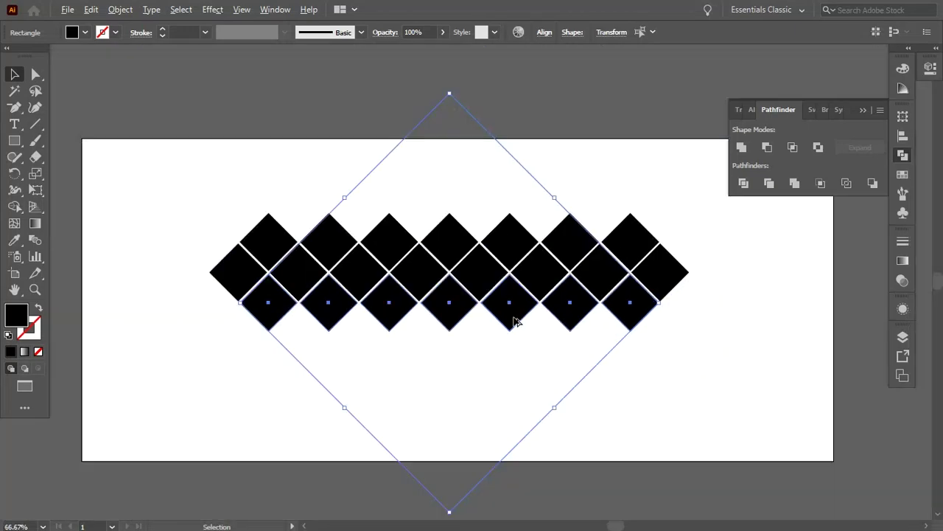
left_click_drag(740, 310, 712, 310)
Select the middle-row diamonds, leaving out the rightmost one.
left_click(639, 268)
left_click(568, 268, "shift")
left_click(501, 276, "shift")
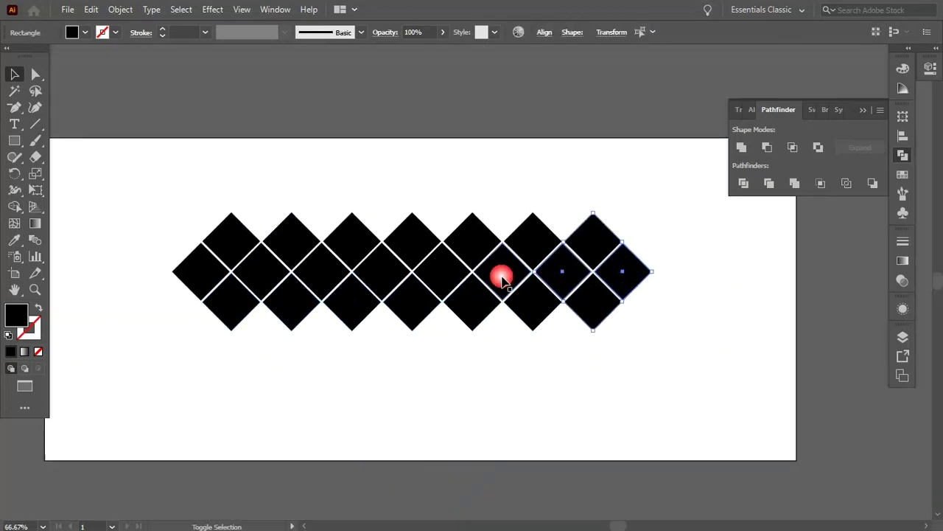
left_click(447, 275, "shift")
left_click(381, 274, "shift")
left_click(324, 272, "shift")
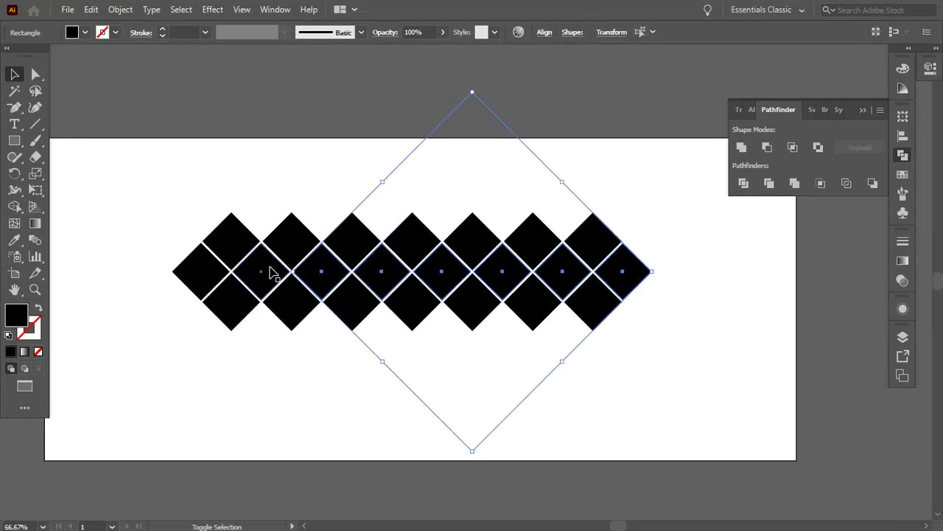
left_click(264, 273, "shift")
left_click(213, 275, "shift")
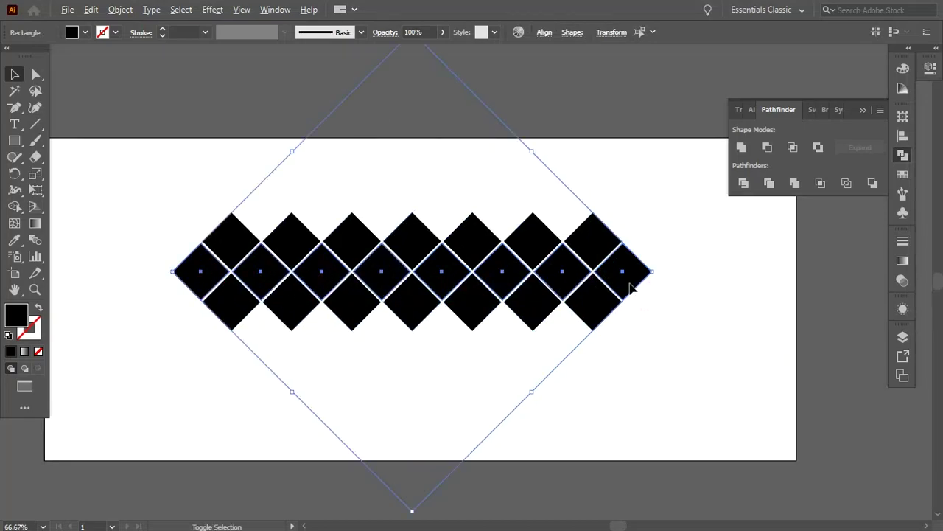
left_click(631, 292, "shift")
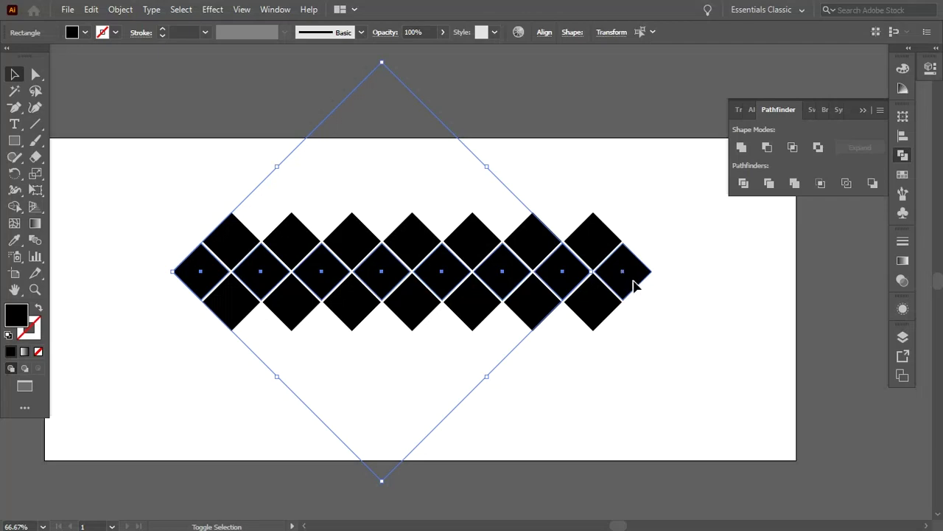
Copy the selected middle diamonds down and snug them into the grid.
left_click_drag(628, 292, 628, 351)
scroll(455, 338, "up", 4)
left_click_drag(465, 354, 466, 341)
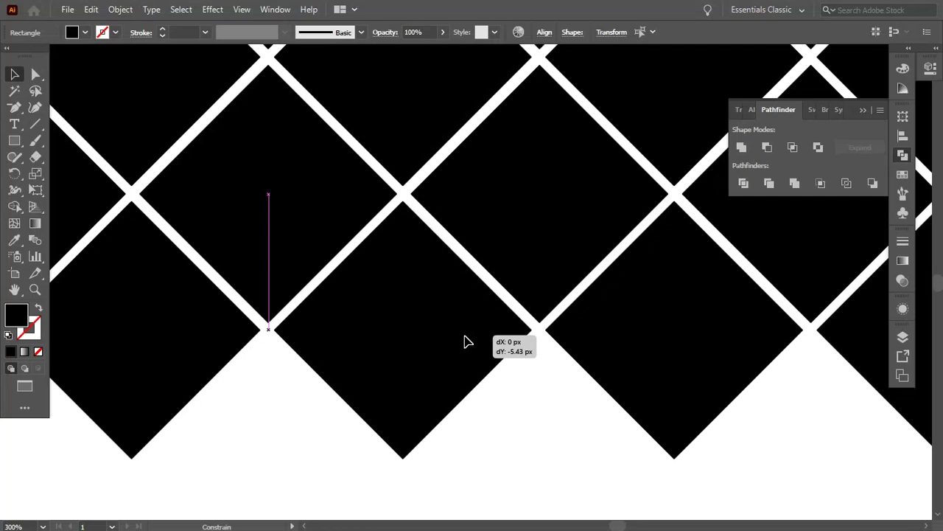
left_click_drag(466, 342, 464, 335)
scroll(492, 343, "down", 4)
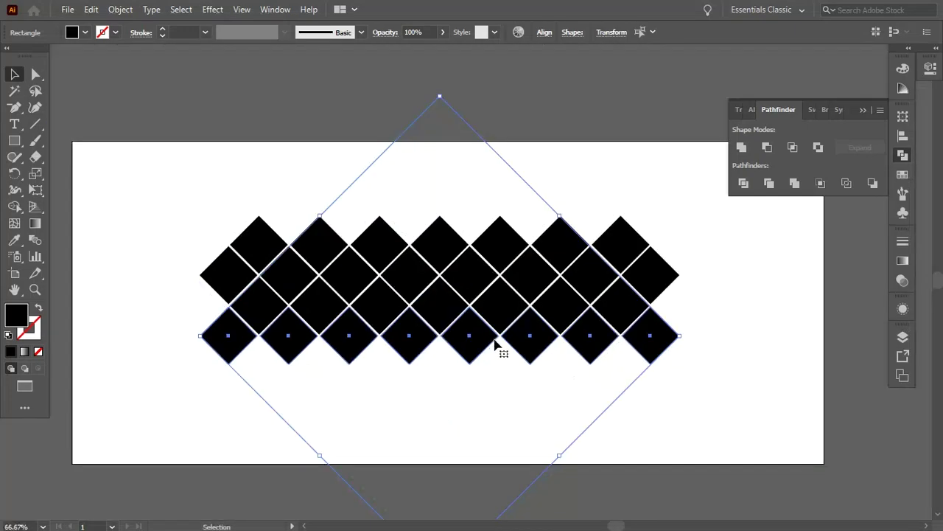
left_click(653, 153)
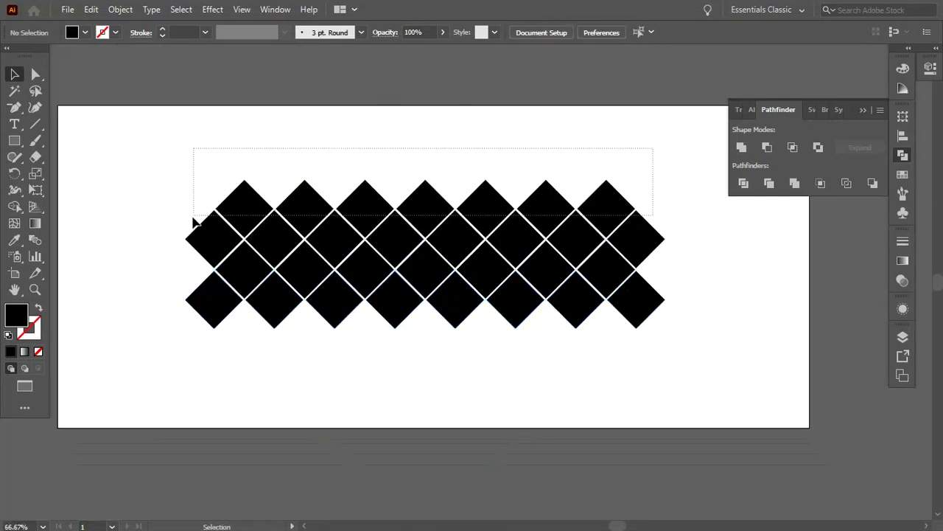
Copy the top row of diamonds down as a new bottom row.
left_click_drag(188, 204, 189, 202)
scroll(421, 225, "down", 2)
scroll(443, 221, "up", 1)
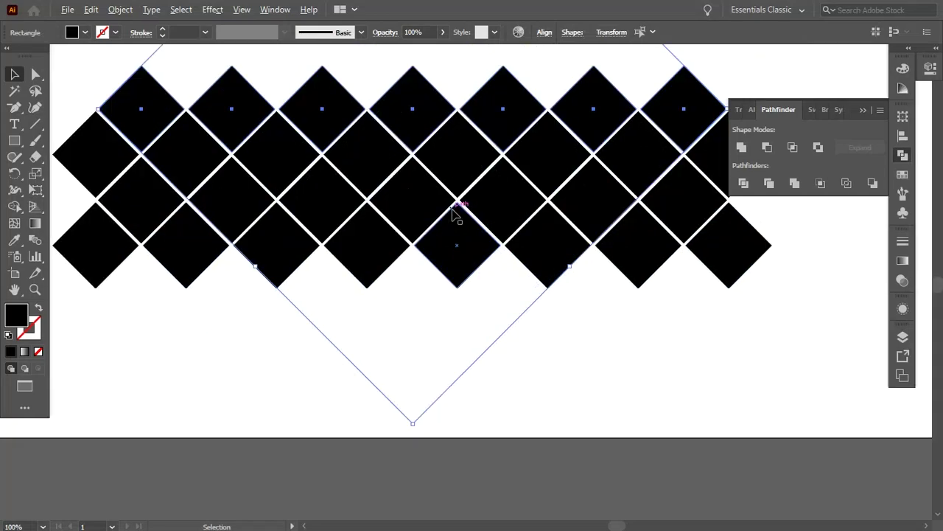
left_click_drag(506, 88, 514, 271)
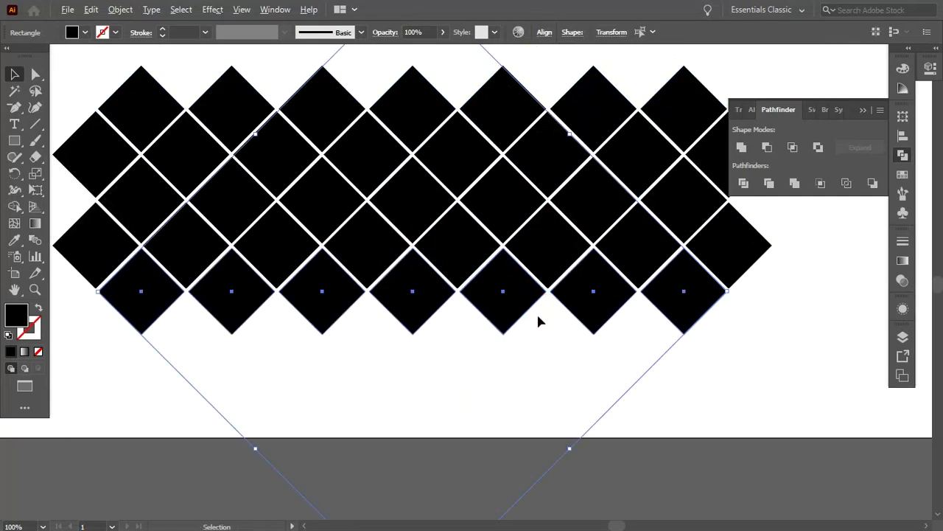
key("ctrl+minus")
left_click(720, 274)
key("ctrl+plus")
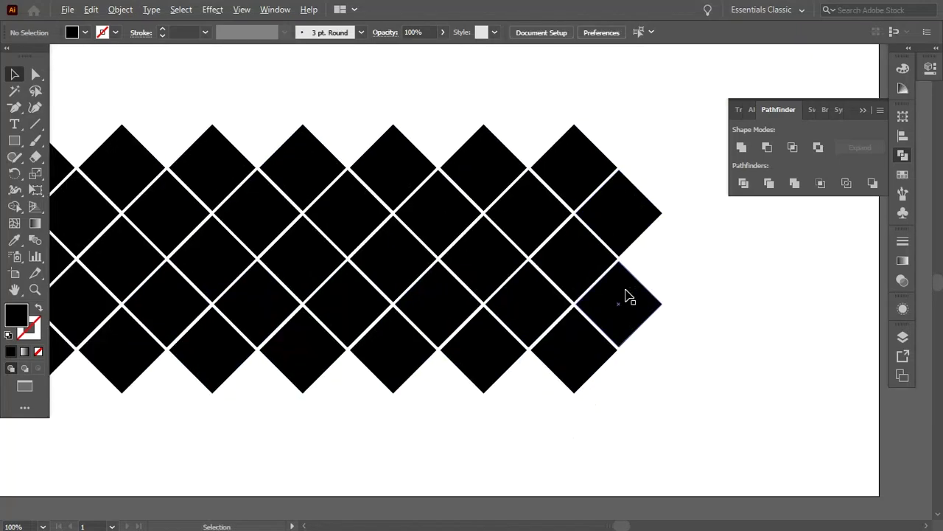
Add a diamond at each end of the band, then select all diamonds.
left_click_drag(631, 292, 674, 249)
key("ctrl+minus")
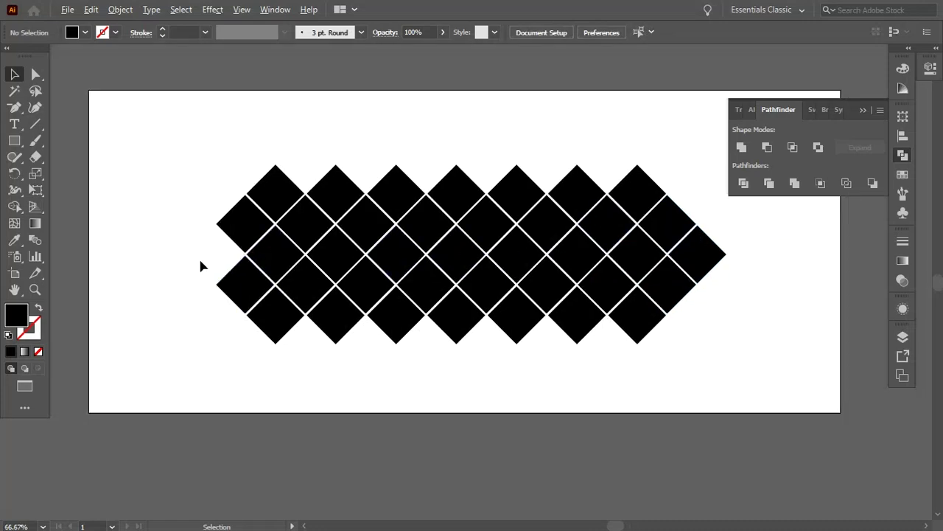
key("ctrl+plus")
key("ctrl+plus")
key("ctrl+plus")
left_click_drag(402, 251, 260, 254)
key("ctrl+minus")
key("ctrl+minus")
key("ctrl+minus")
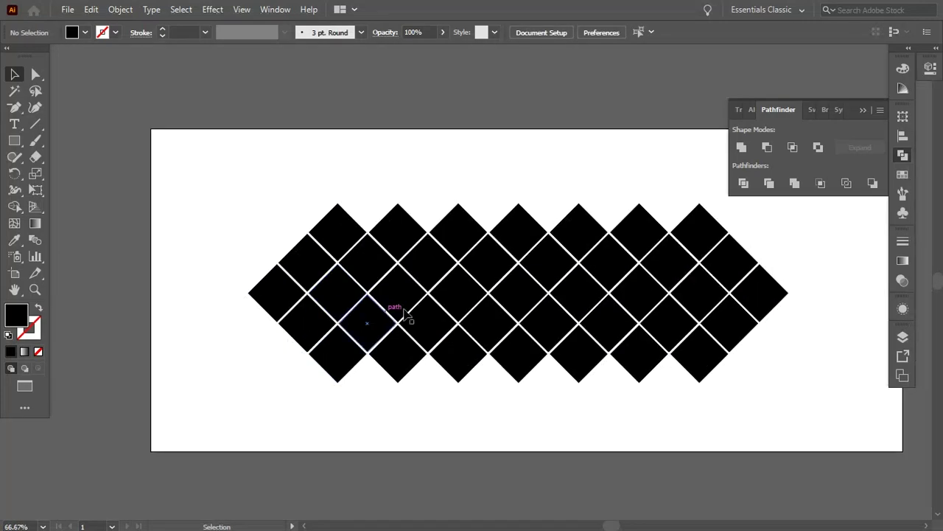
key("ctrl+minus")
left_click(645, 255)
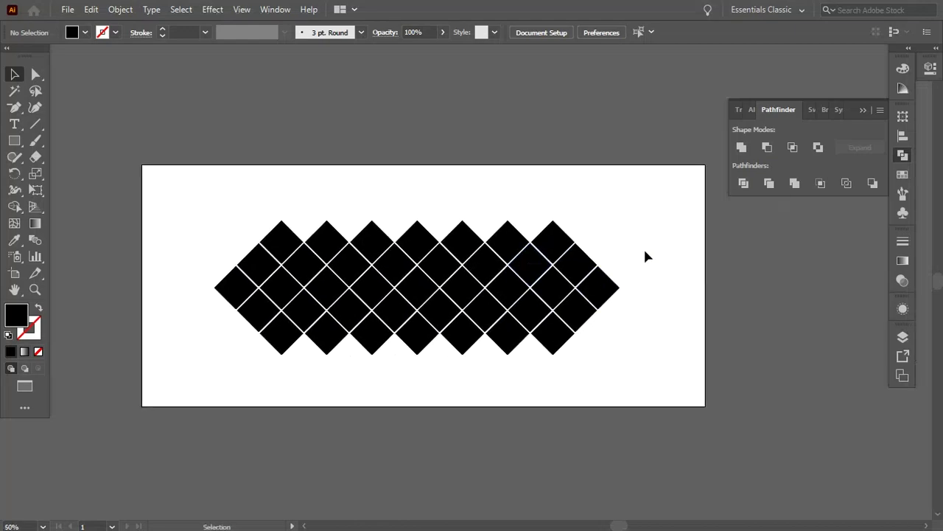
left_click_drag(186, 379, 257, 368)
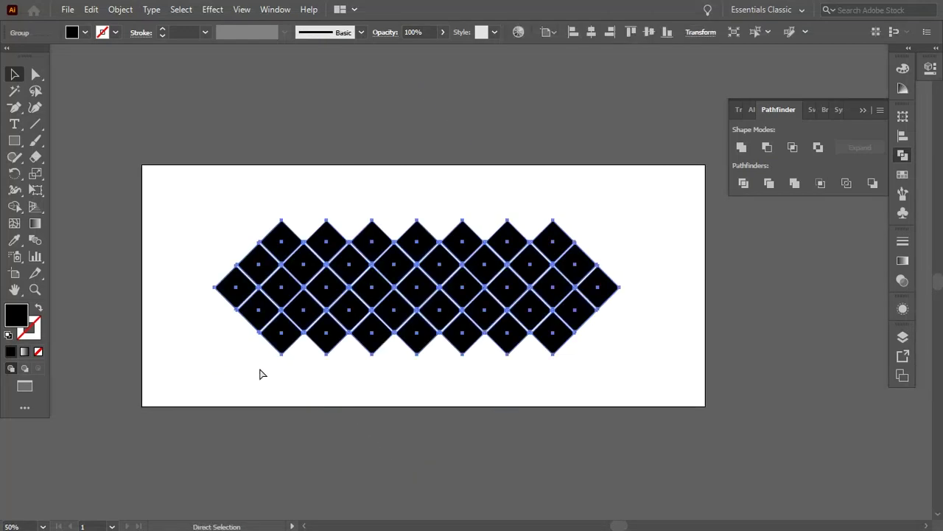
Centre the diamond grid horizontally and vertically on the artboard.
left_click(905, 136)
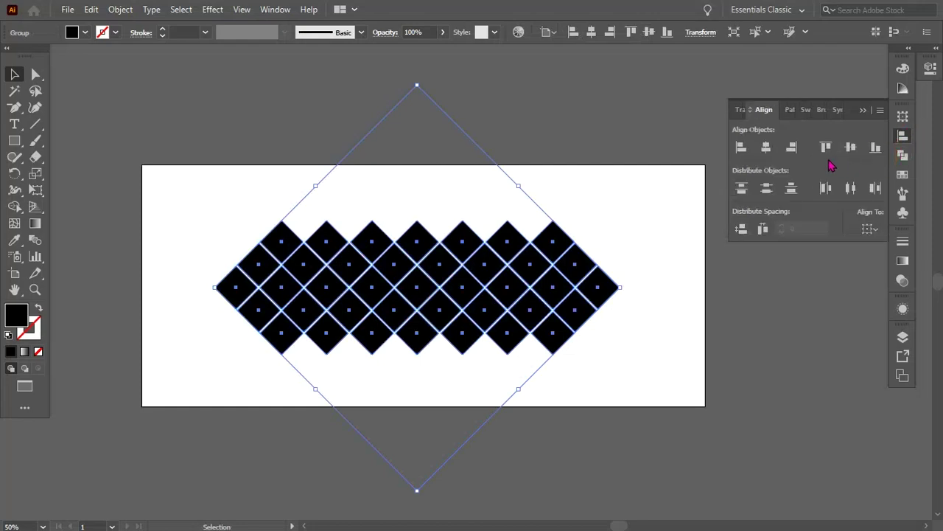
left_click(766, 147)
left_click(851, 148)
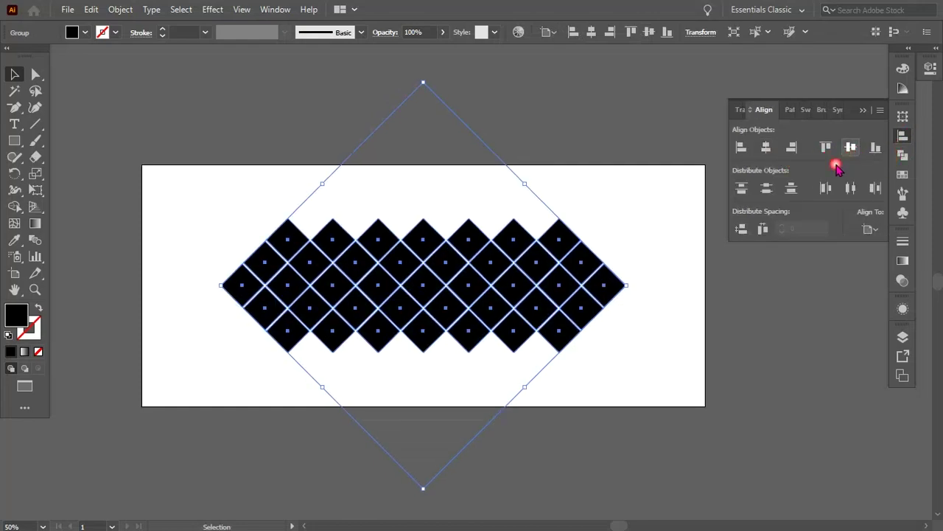
left_click(670, 259)
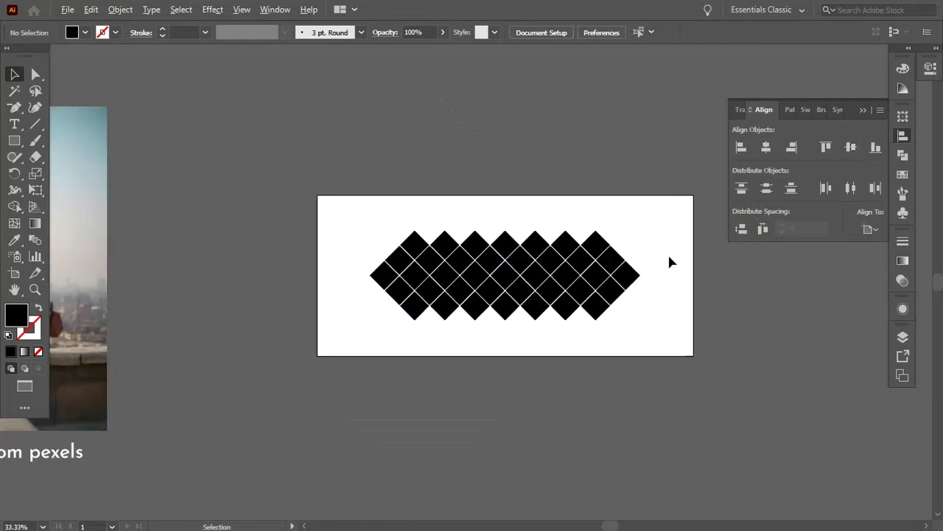
Duplicate the grid off-canvas to the lower right and ungroup the original.
scroll(584, 266, "down", 2)
scroll(442, 271, "right", 3)
left_click_drag(322, 271, 659, 354)
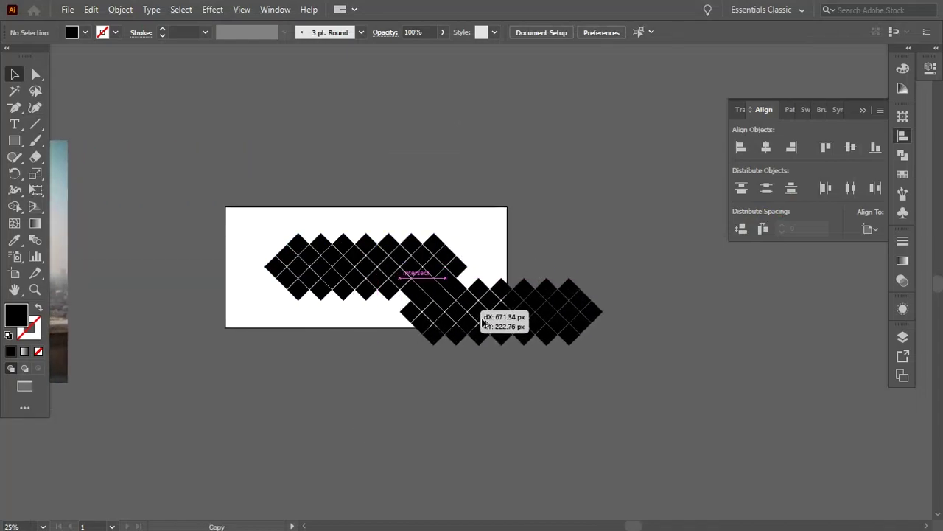
scroll(324, 262, "up", 1)
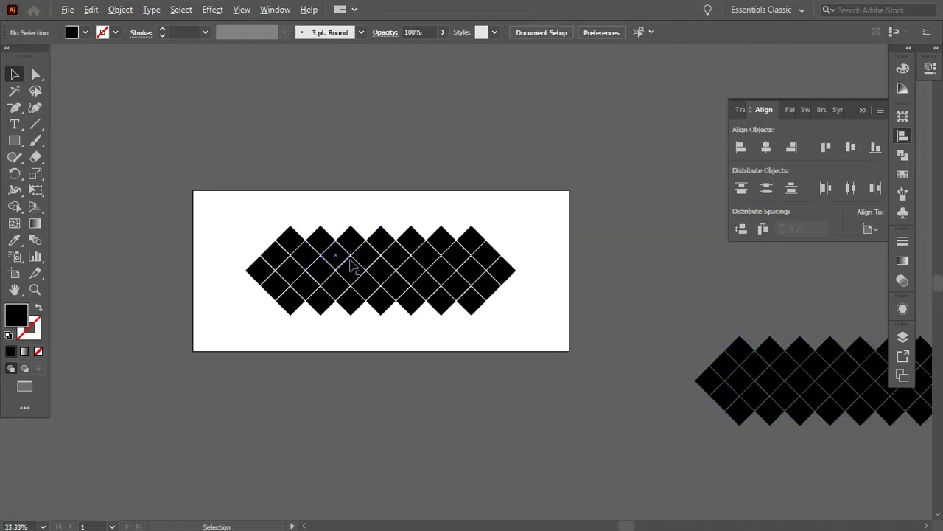
scroll(347, 264, "up", 1)
right_click(353, 258)
left_click(391, 375)
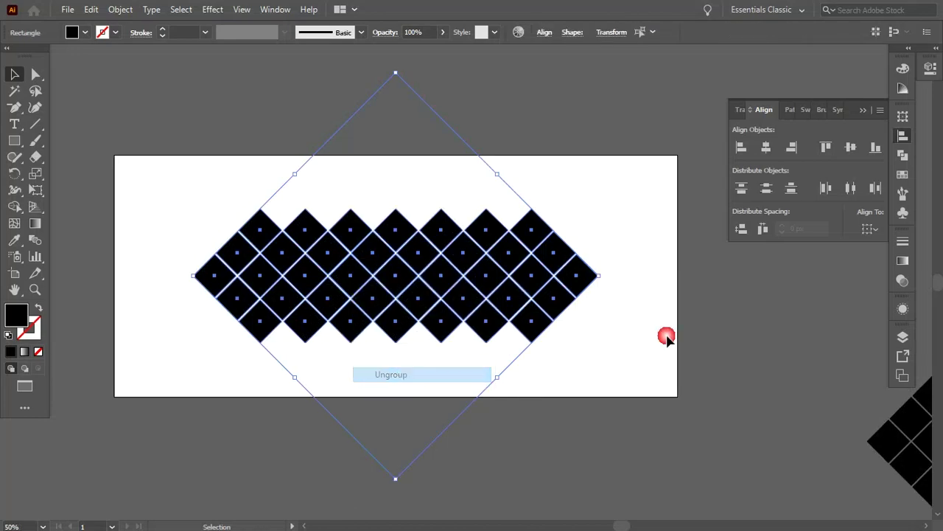
left_click(665, 335)
scroll(643, 318, "down", 1)
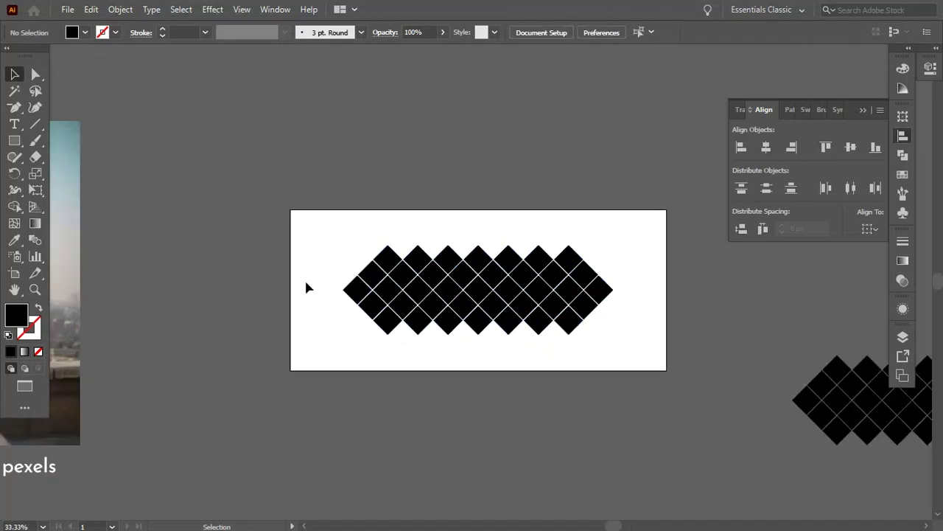
Place the photo over the diamond grid and scale it to span the band's full width.
left_click_drag(66, 262, 545, 254)
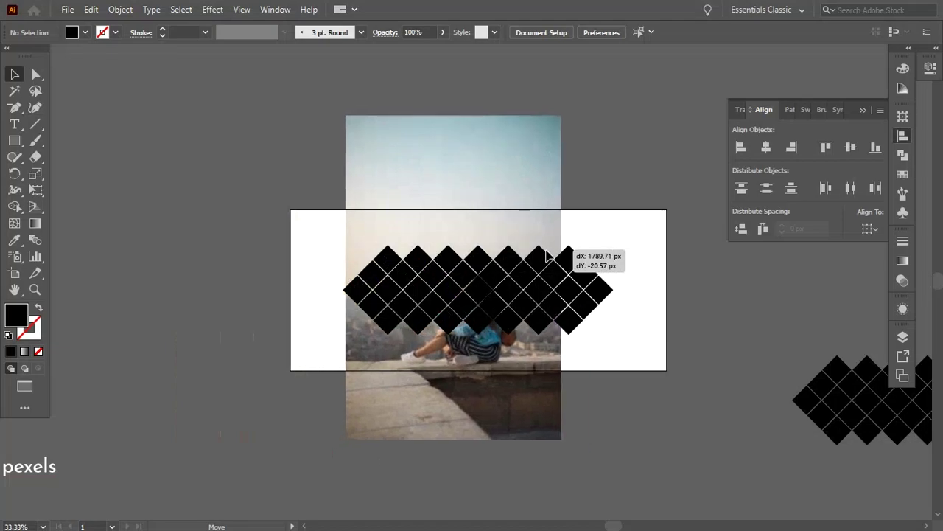
left_click_drag(546, 255, 549, 254)
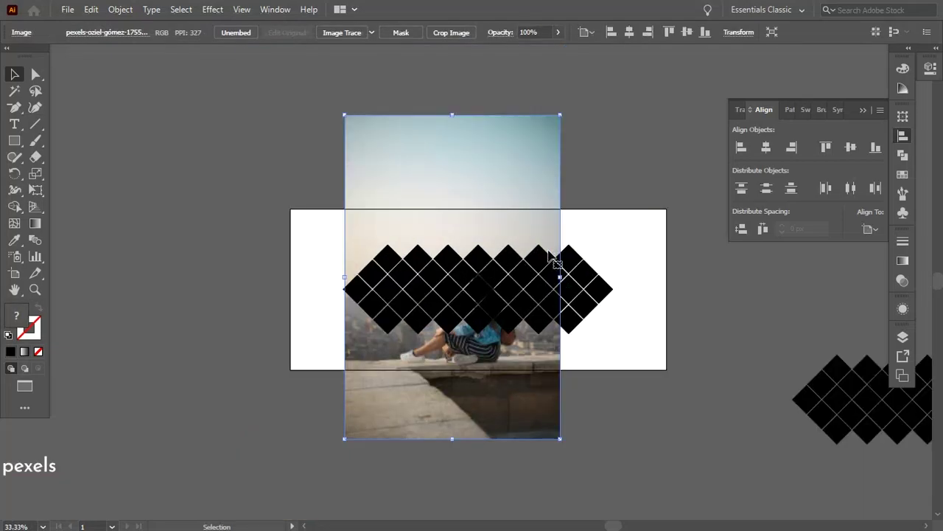
left_click_drag(570, 120, 583, 99)
key("ctrl+minus")
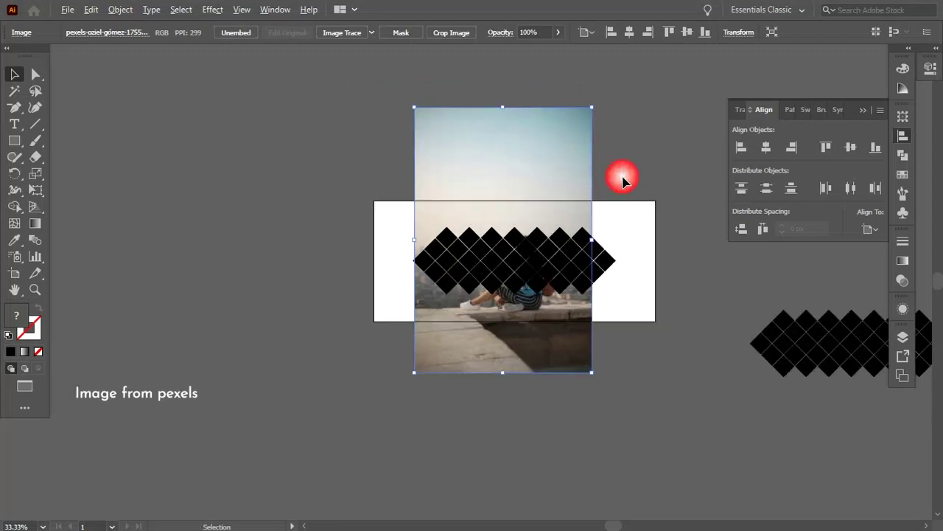
left_click_drag(525, 141, 553, 102)
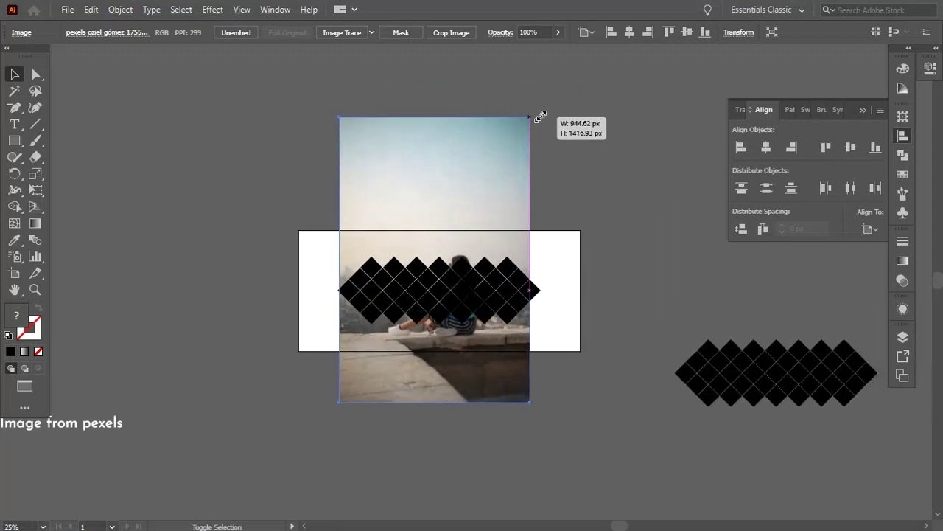
key("ctrl+plus")
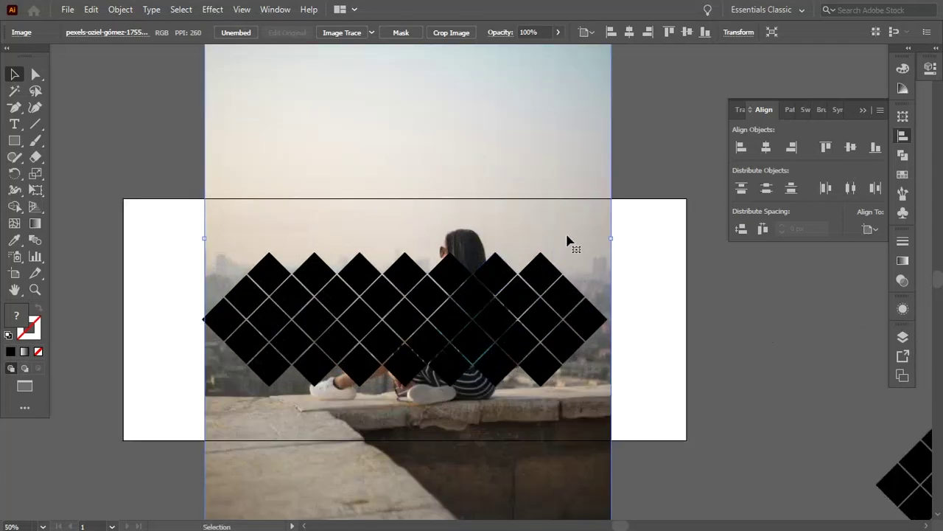
left_click_drag(568, 238, 611, 260)
key("ctrl+minus")
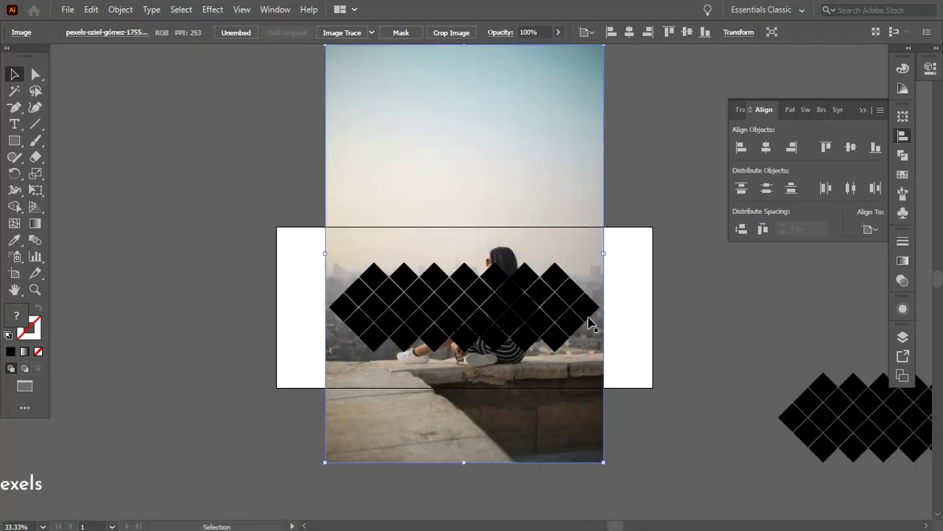
key("ctrl+plus")
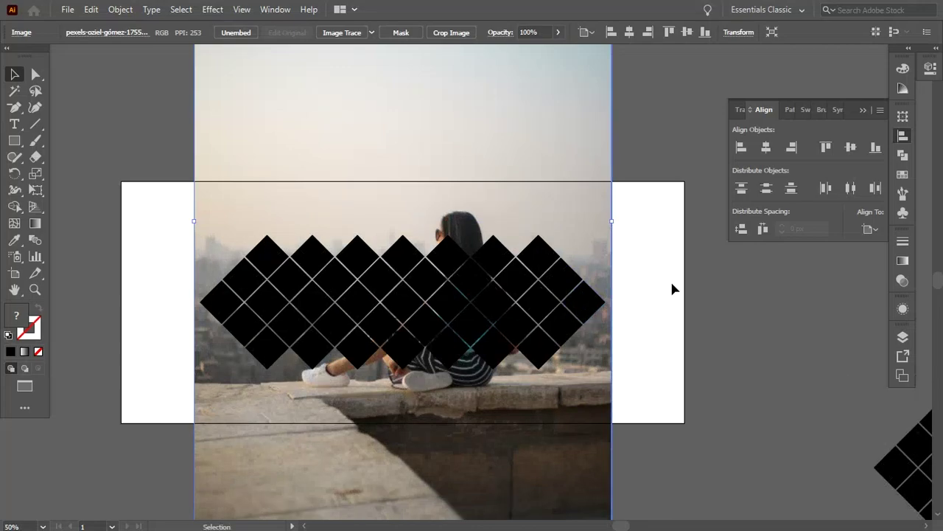
left_click(671, 284)
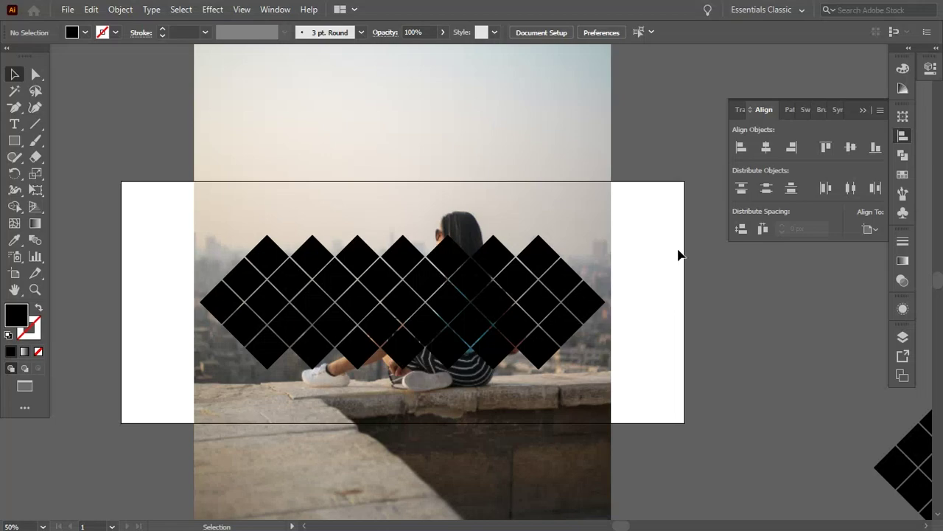
Select all the black diamond tiles.
left_click_drag(679, 249, 649, 221)
left_click_drag(339, 384, 328, 384)
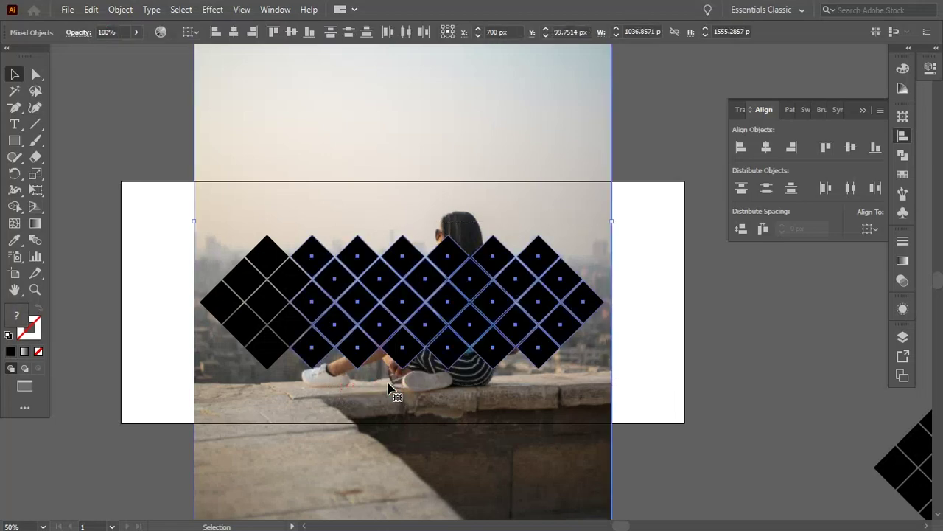
left_click(632, 312)
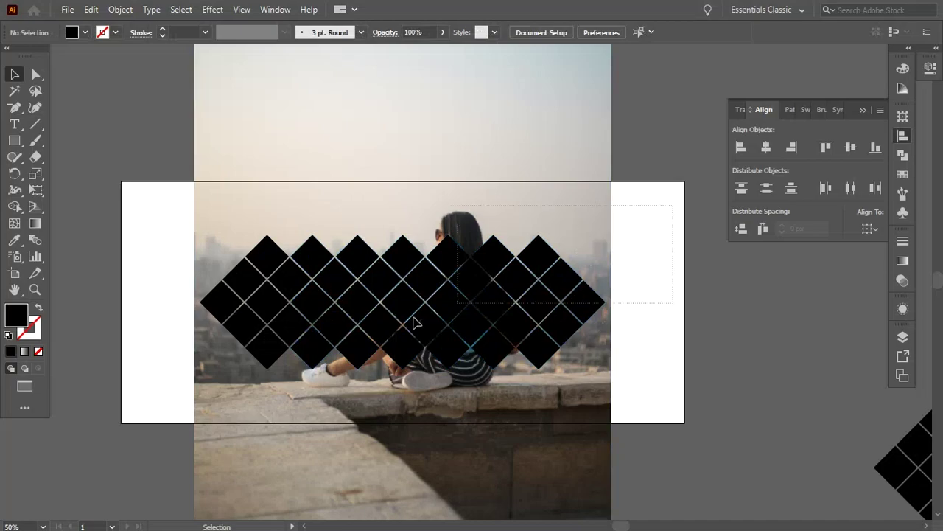
left_click_drag(192, 371, 470, 149)
left_click(536, 313)
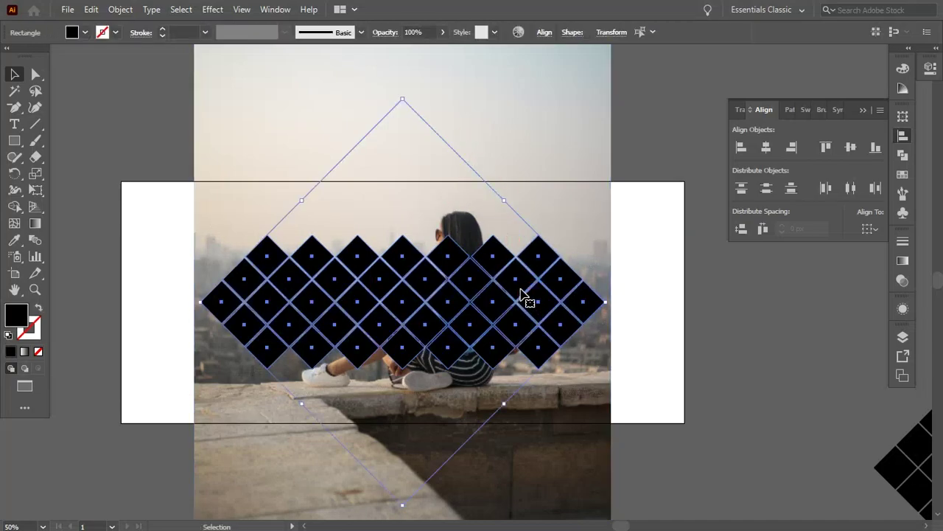
left_click_drag(520, 287, 524, 291)
Try Make Compound Shape, undo it, then make a compound path from the diamonds.
left_click(903, 154)
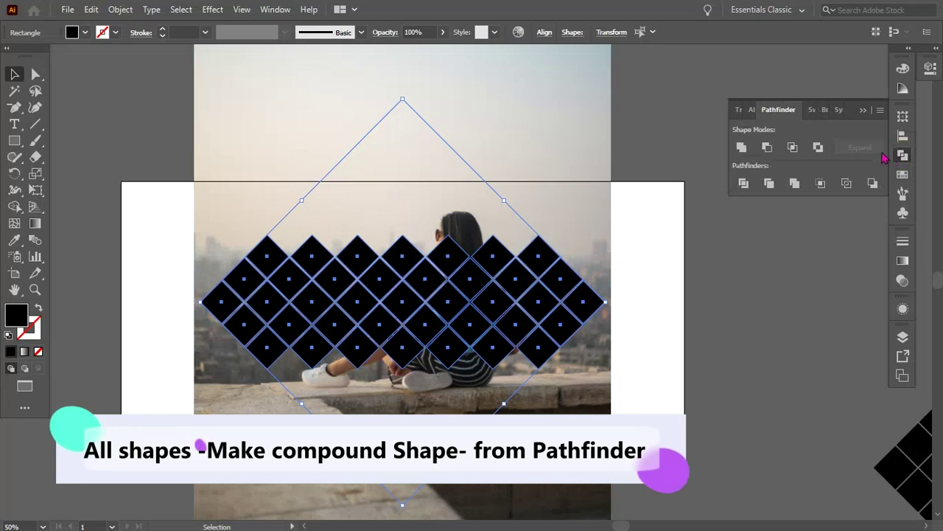
left_click(880, 110)
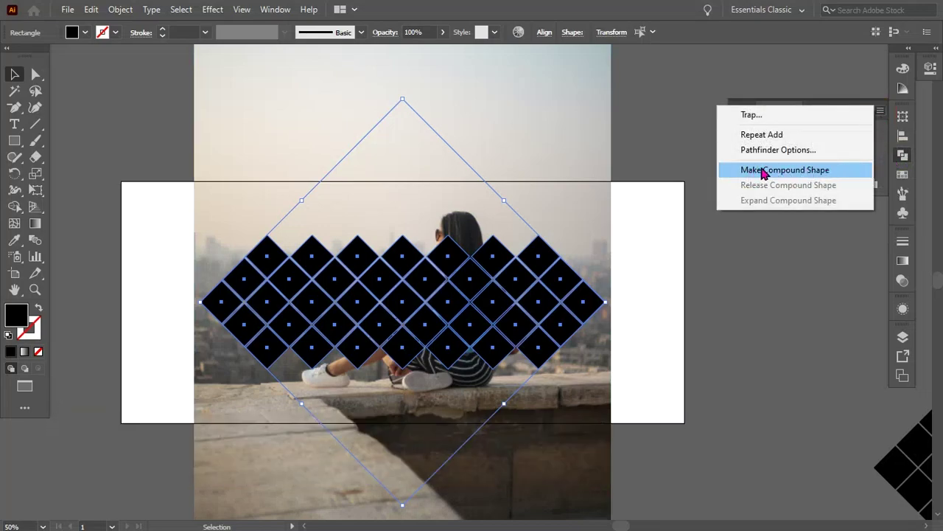
left_click(792, 171)
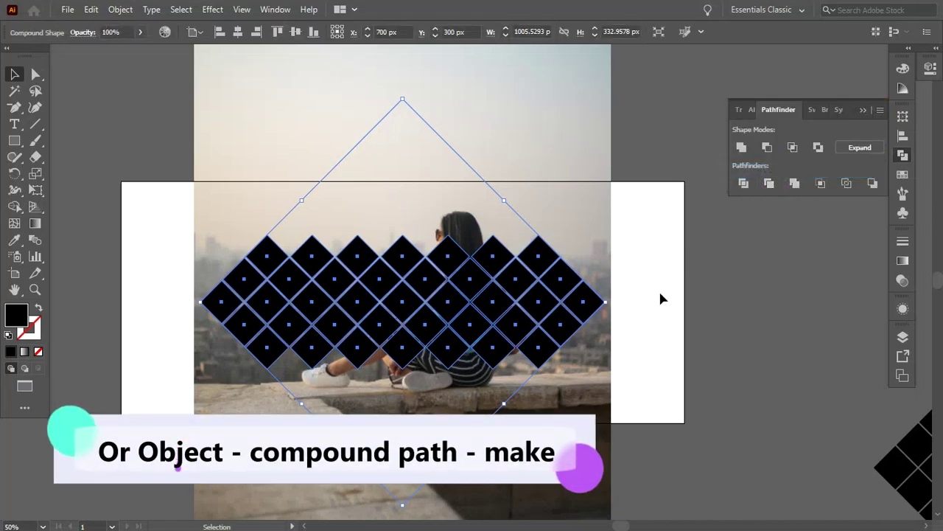
key("ctrl+z")
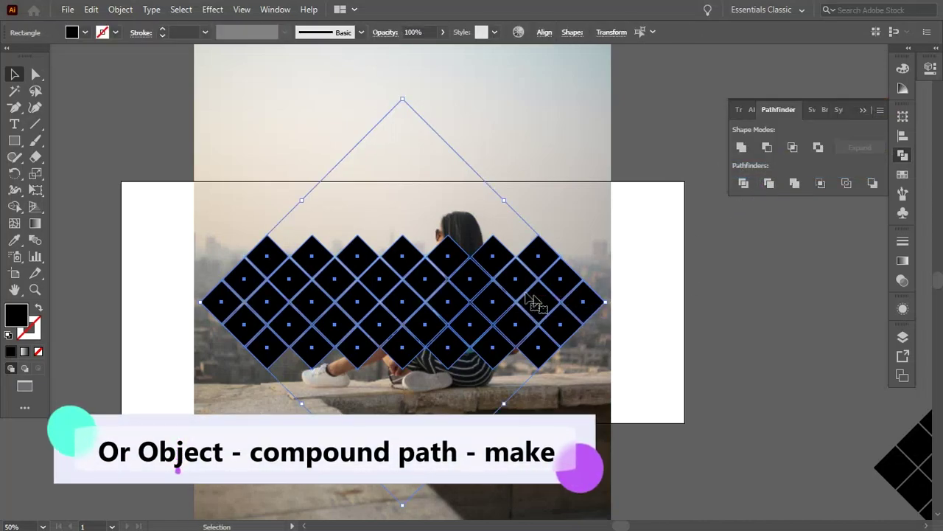
left_click(120, 9)
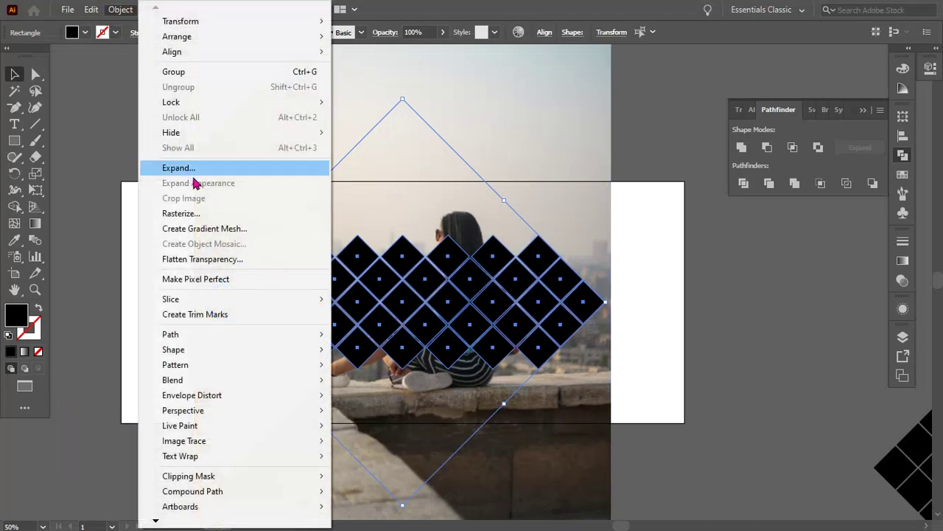
mouse_move(192, 491)
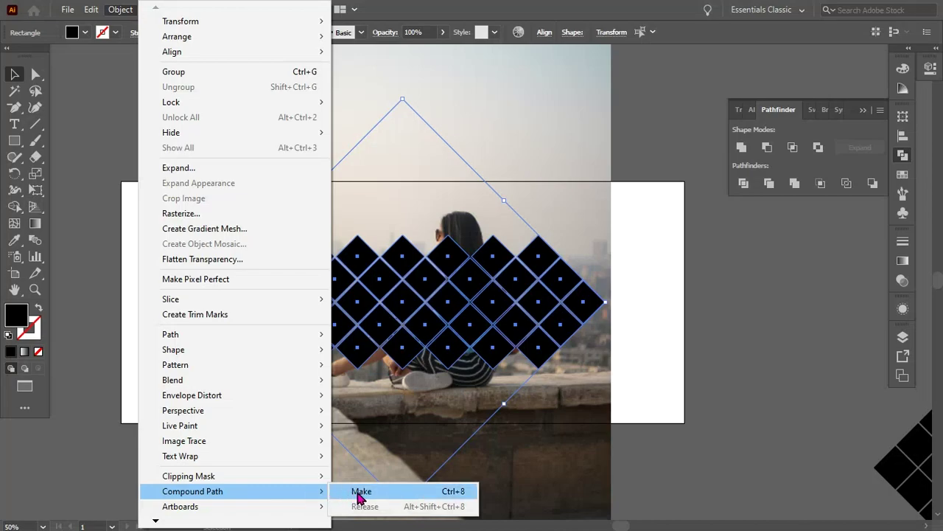
left_click(405, 498)
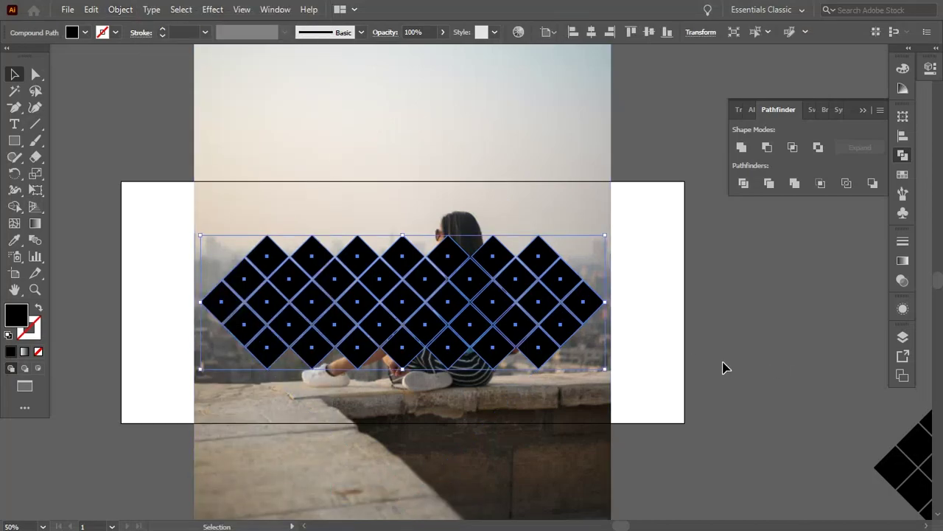
Select the photo with the diamonds and apply Make Clipping Mask.
left_click(684, 204)
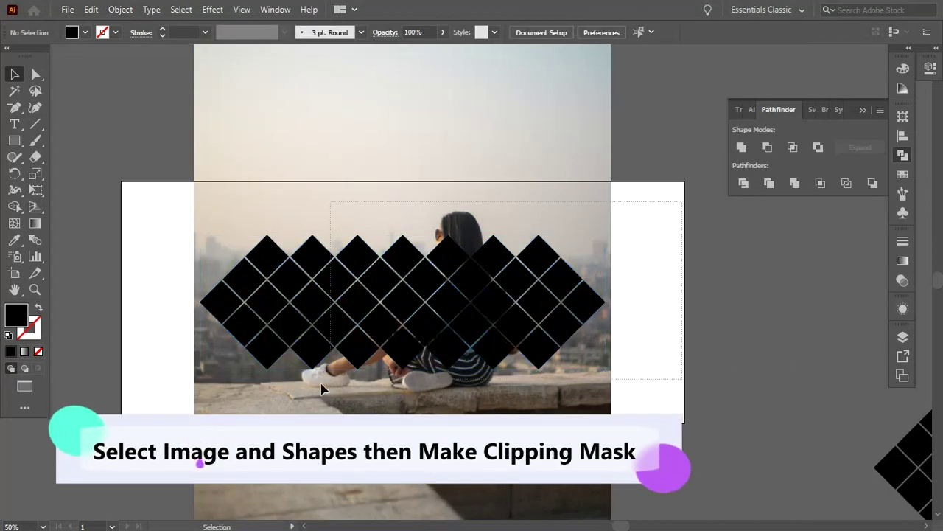
left_click_drag(685, 205, 283, 410)
right_click(358, 393)
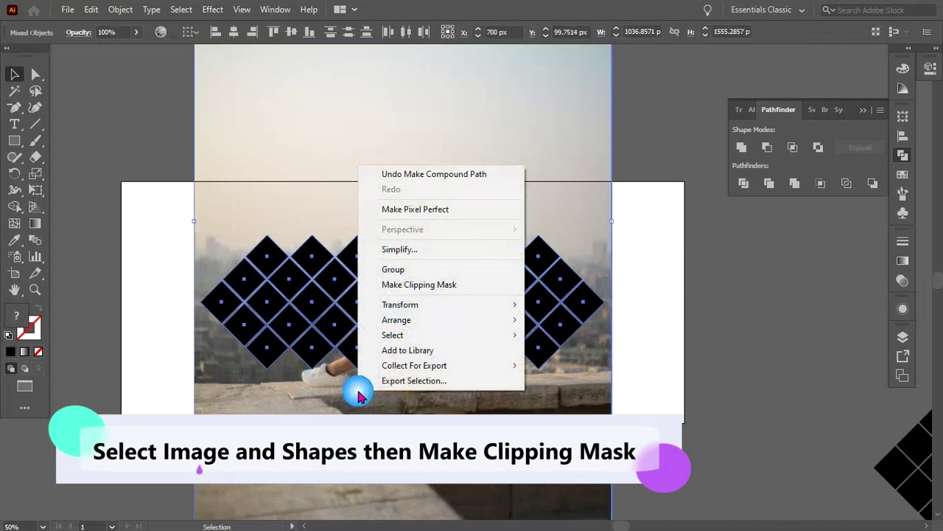
left_click(440, 286)
left_click(656, 327)
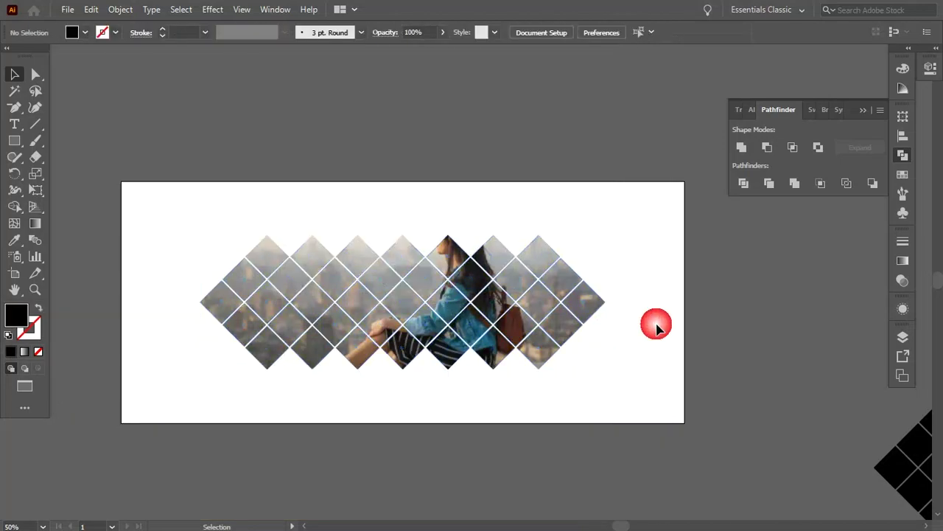
Enter the clip group and nudge the photo down so the seated woman fits the diamonds.
left_click(460, 309)
double_click(458, 307)
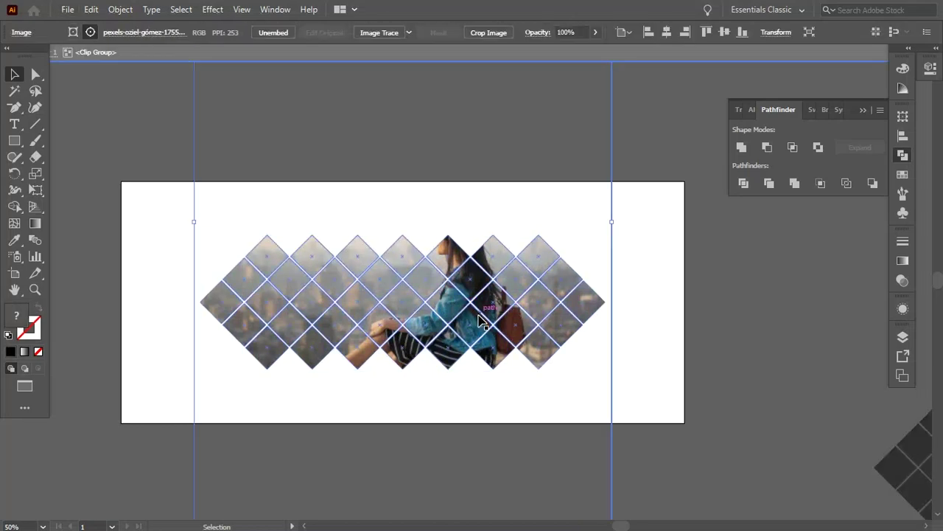
key("Down")
key("Down")
key("Down")
key("Down")
key("Down")
key("Down")
key("Down")
key("Down")
key("Down")
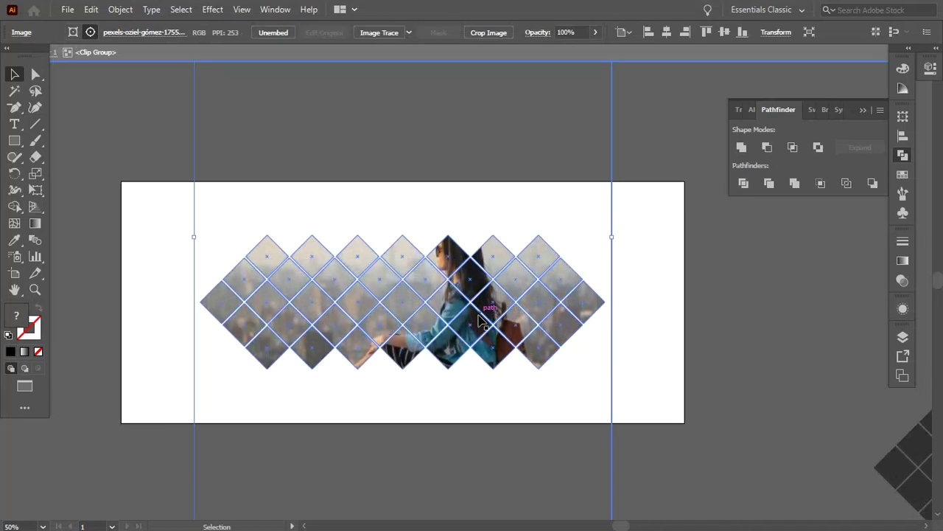
key("Down")
key("Down")
key("Down")
key("Down")
key("Down")
key("Down")
key("Down")
key("Down")
key("Down")
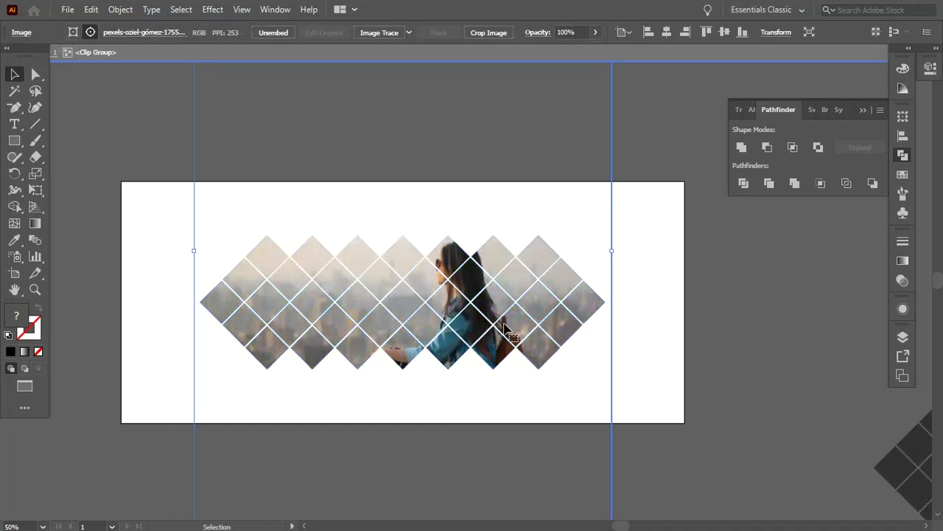
key("Down")
key("Down")
key("Down")
key("Down")
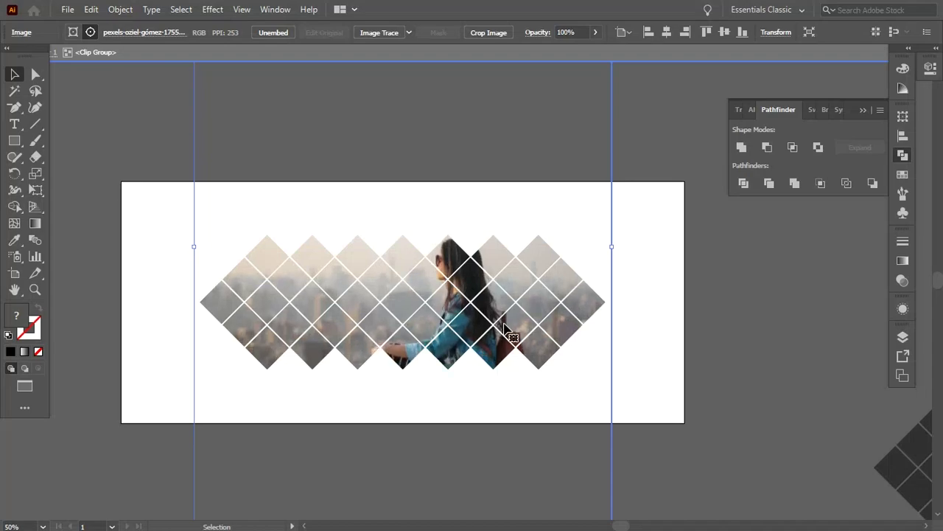
key("Down")
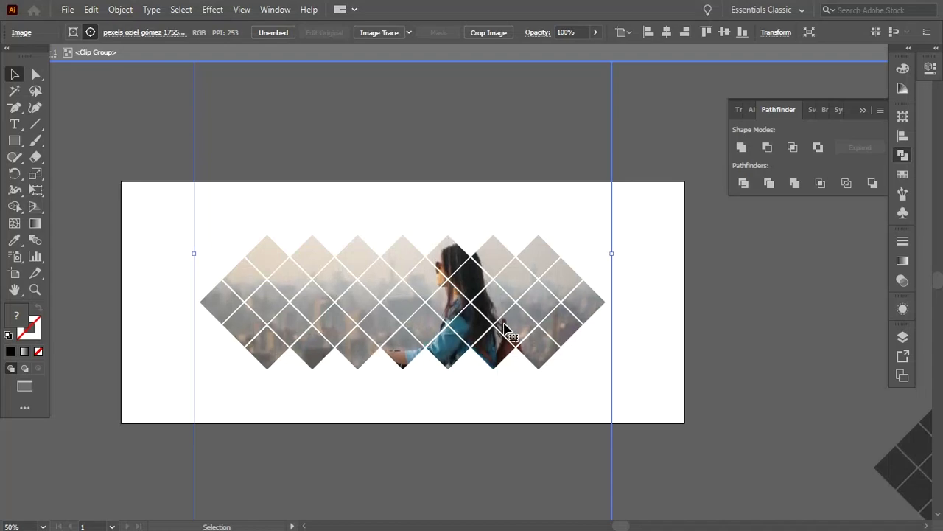
key("Up")
key("Up")
key("Up")
key("Up")
key("Up")
key("Up")
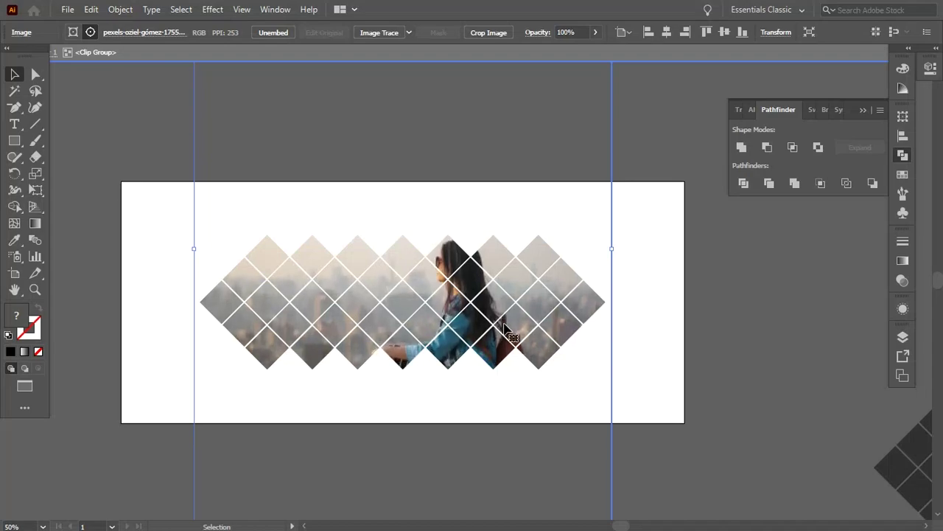
Recentre the artboard, select the diamond photo collage and nudge its photo slightly.
left_click(729, 312)
scroll(729, 312, "down", 1)
left_click_drag(728, 312, 636, 309)
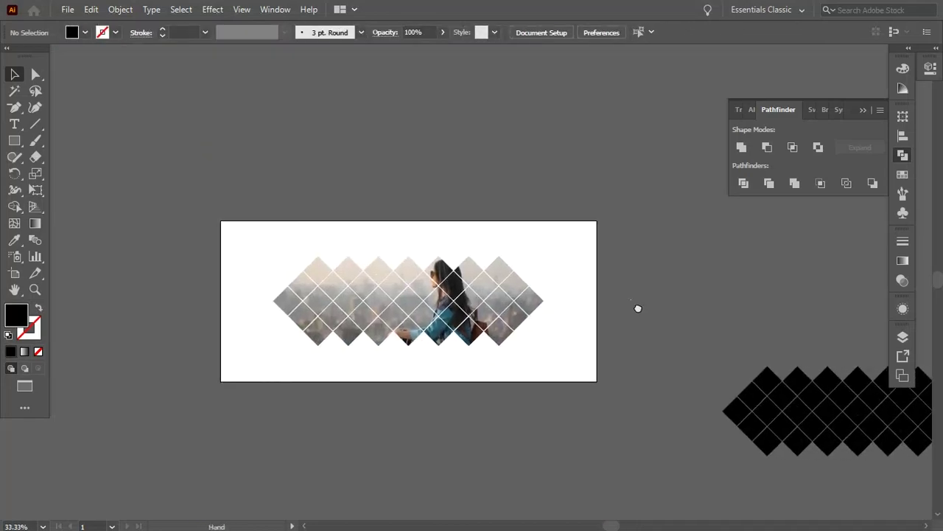
left_click(474, 303)
left_click_drag(474, 303, 481, 310)
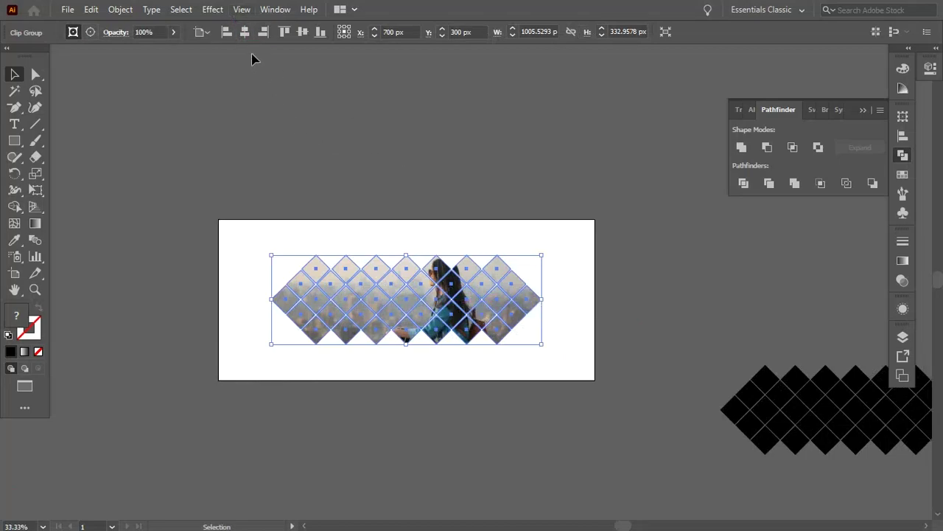
Give the collage a drop shadow with 8 px Y offset and 10 px blur.
left_click(221, 12)
mouse_move(231, 166)
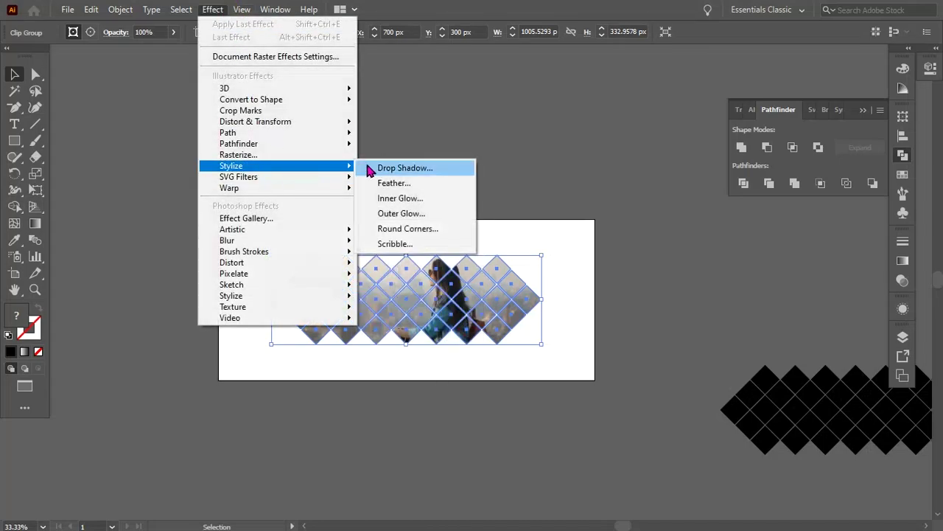
left_click(369, 168)
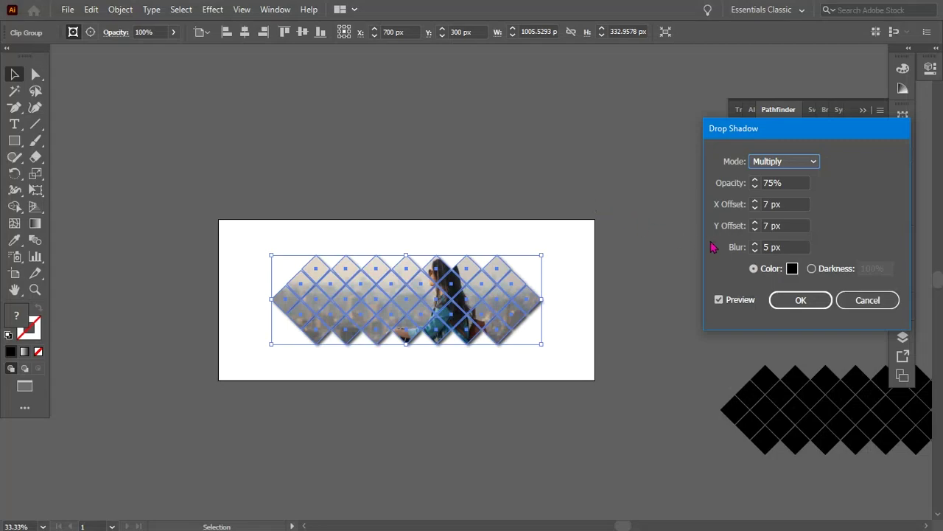
left_click(796, 227)
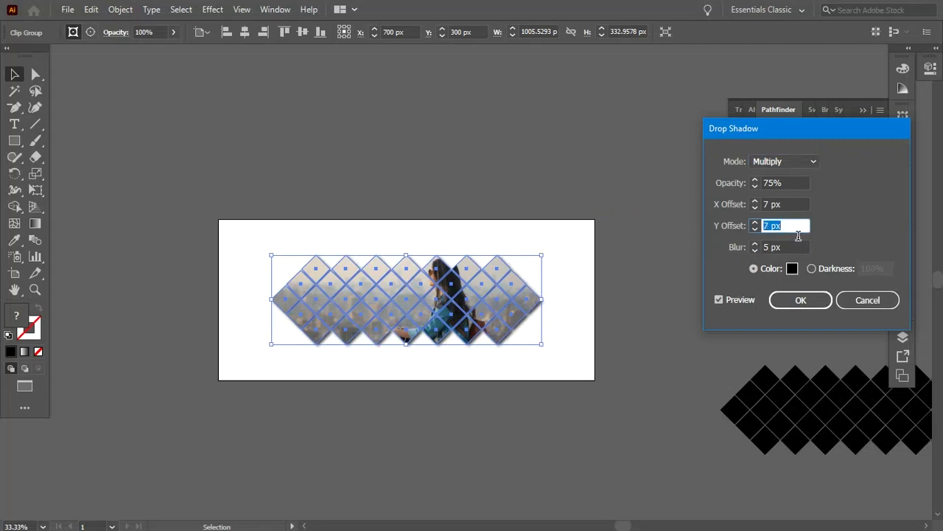
key("Tab")
type("10")
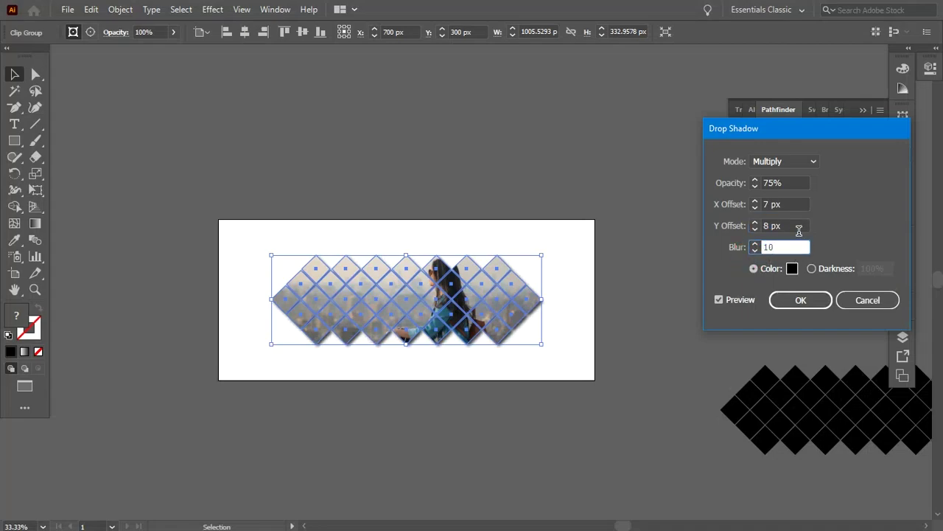
left_click(799, 231)
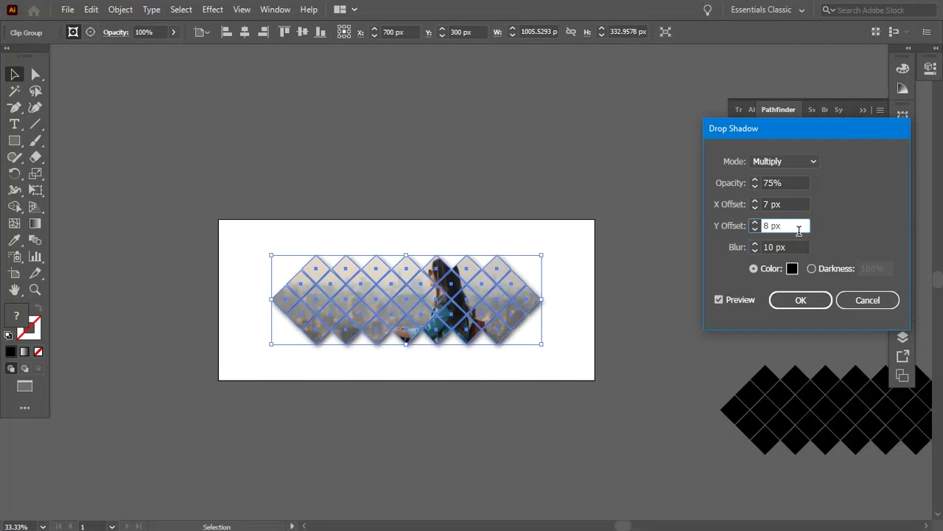
left_click(801, 301)
left_click(627, 310)
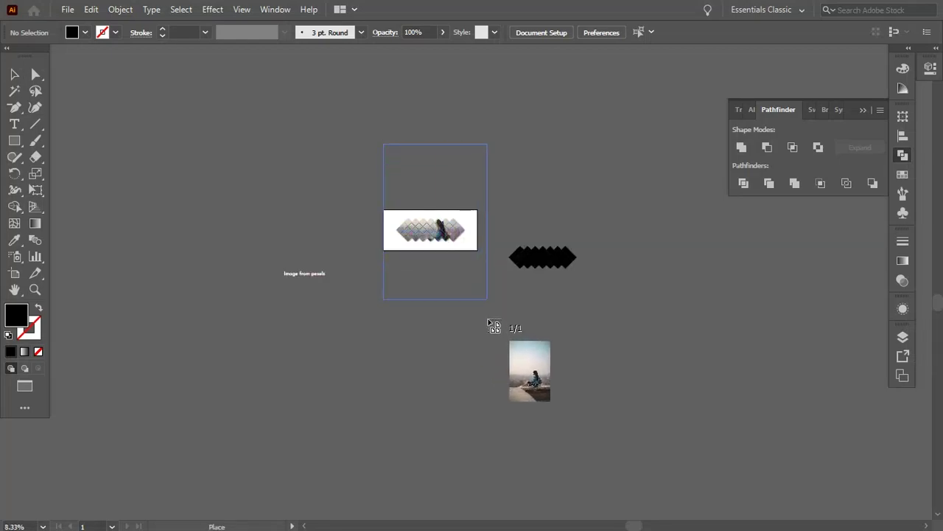
Place and embed the photo, then send it behind the diamond pattern.
left_click(476, 305)
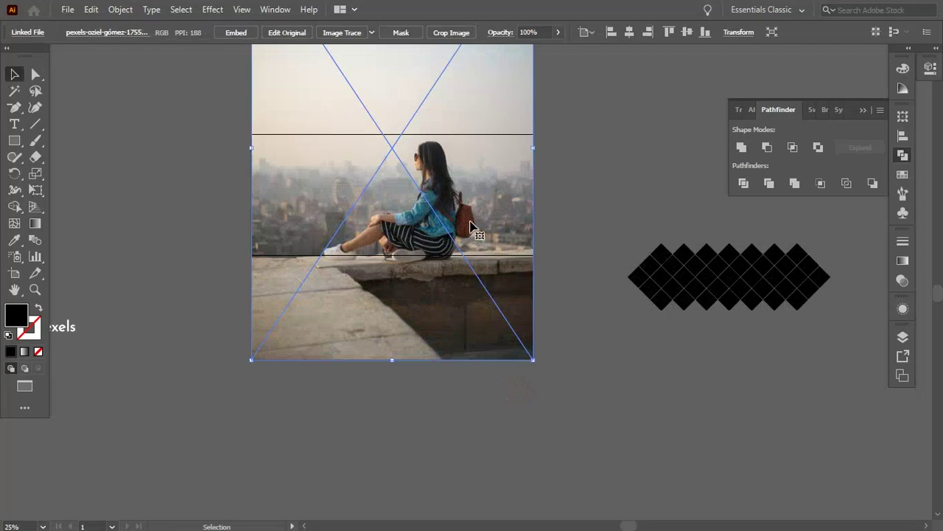
left_click_drag(472, 225, 474, 266)
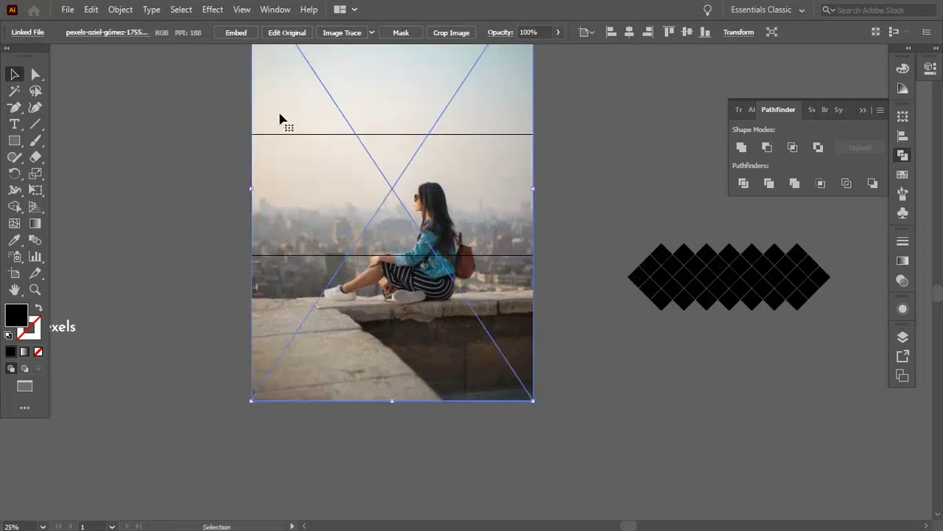
left_click(244, 37)
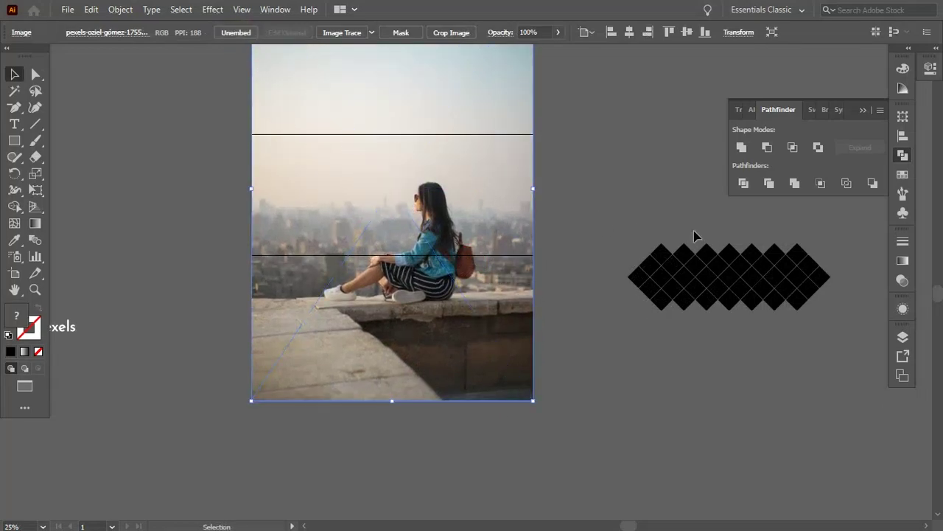
scroll(594, 225, "up", 1)
right_click(515, 213)
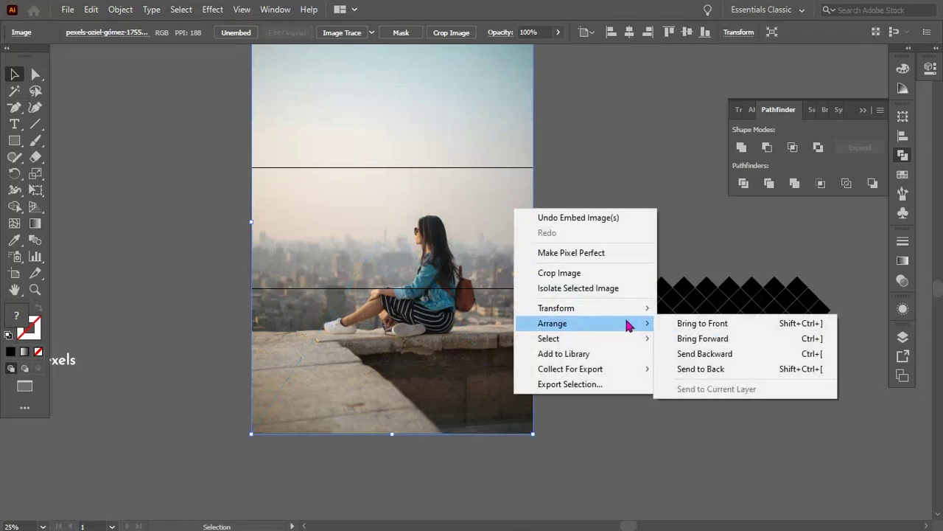
left_click(724, 369)
left_click(634, 193)
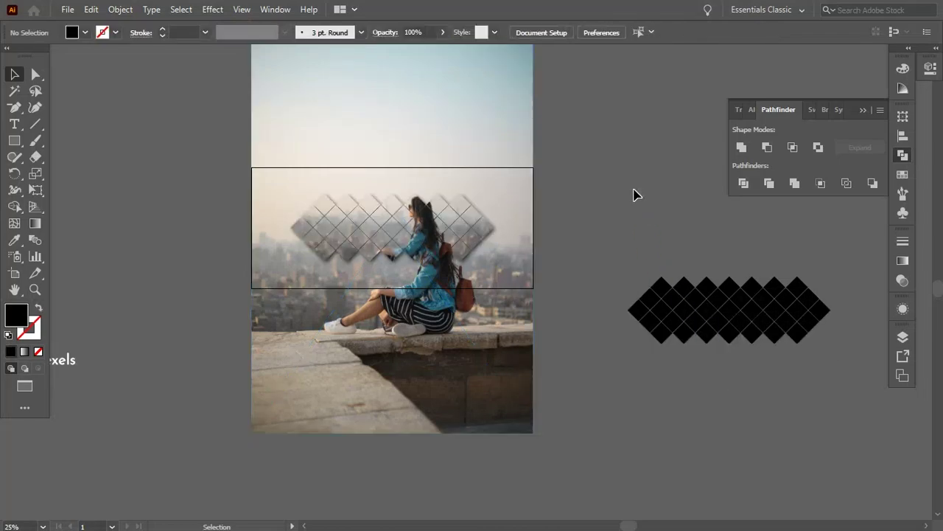
Move the photo up inside the diamond frame and select the copy behind the collage.
scroll(471, 185, "up", 1, "alt")
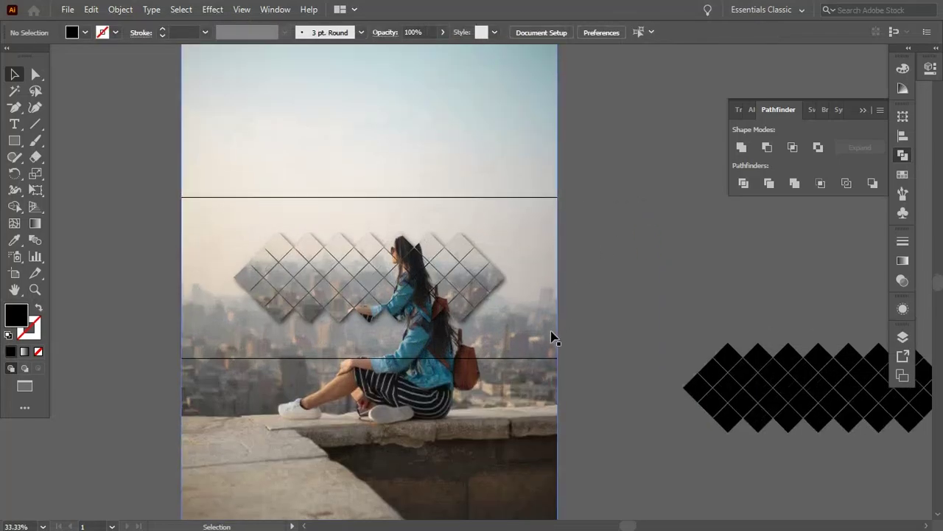
left_click_drag(552, 336, 552, 288)
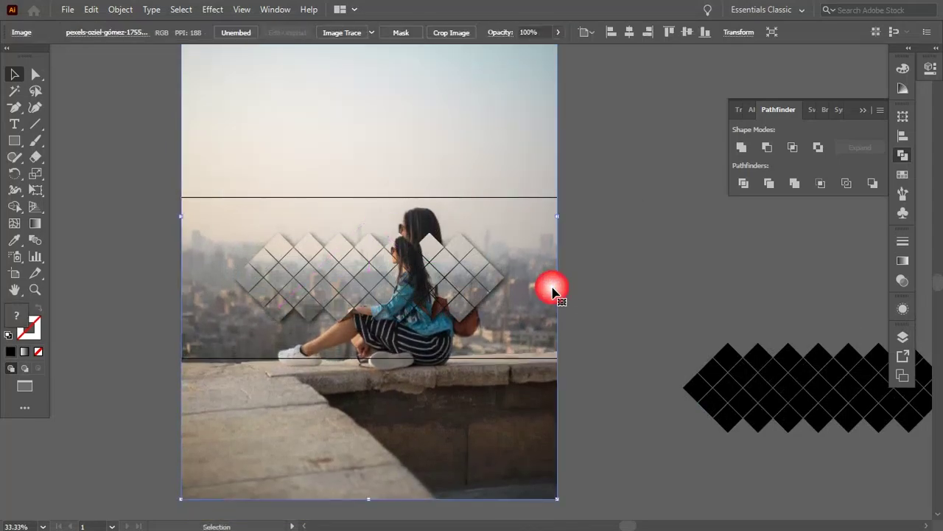
left_click(624, 272)
scroll(634, 272, "down", 1, "alt")
left_click(626, 270)
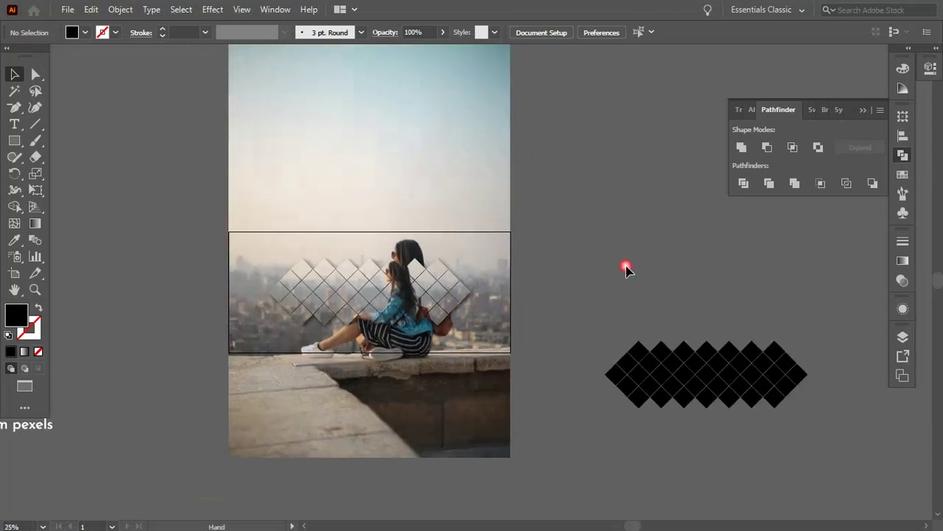
left_click(513, 221)
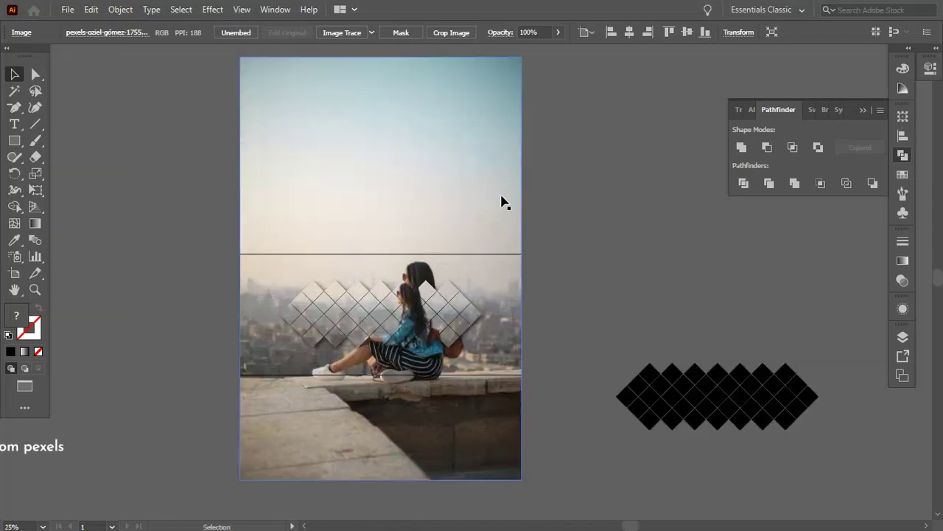
left_click(505, 210)
left_click(216, 10)
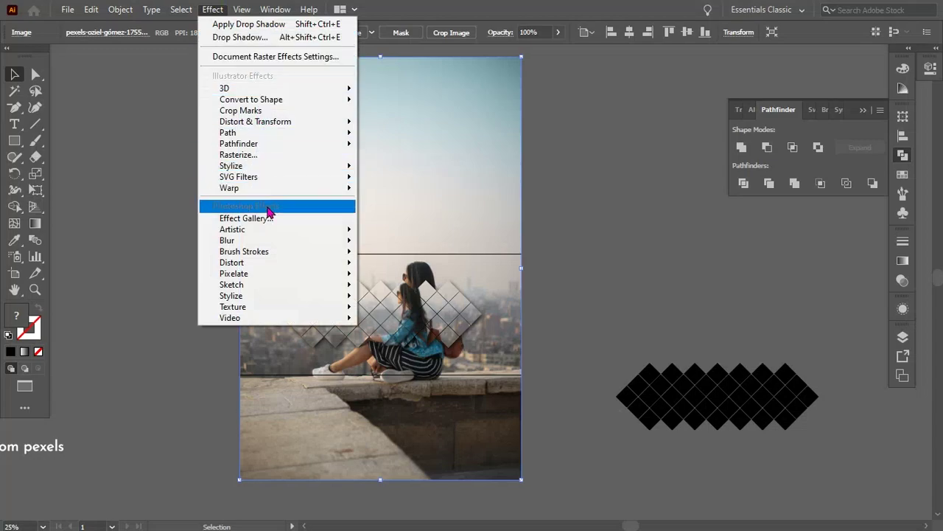
mouse_move(277, 241)
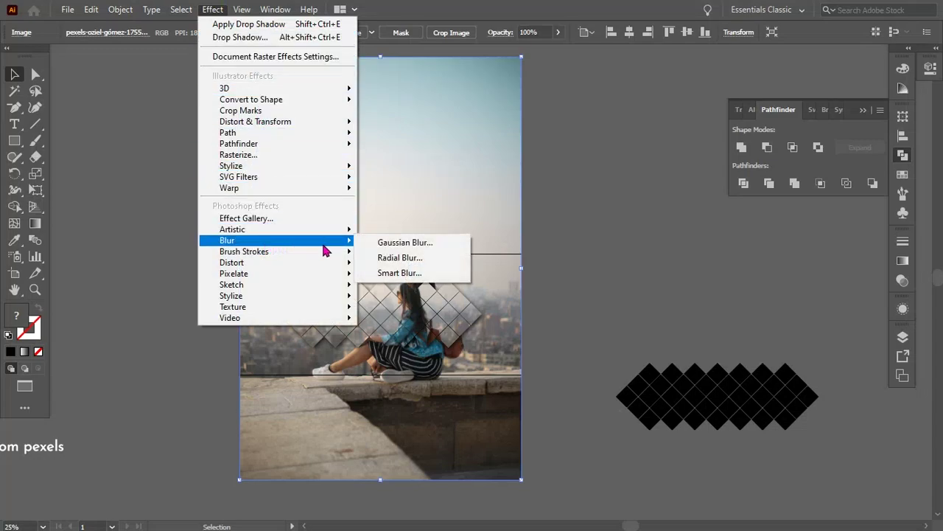
Apply a Gaussian Blur of about 60.7 pixels to the background photo copy.
left_click(372, 243)
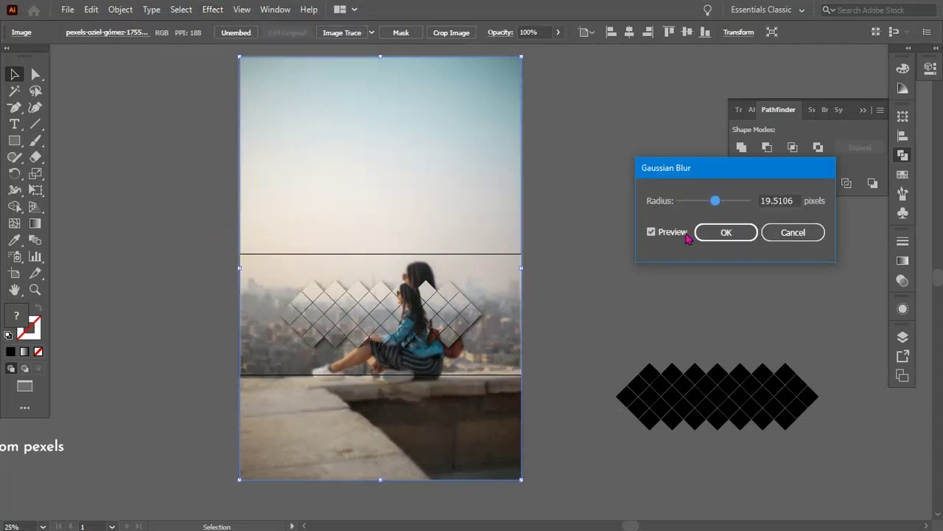
left_click_drag(715, 201, 735, 211)
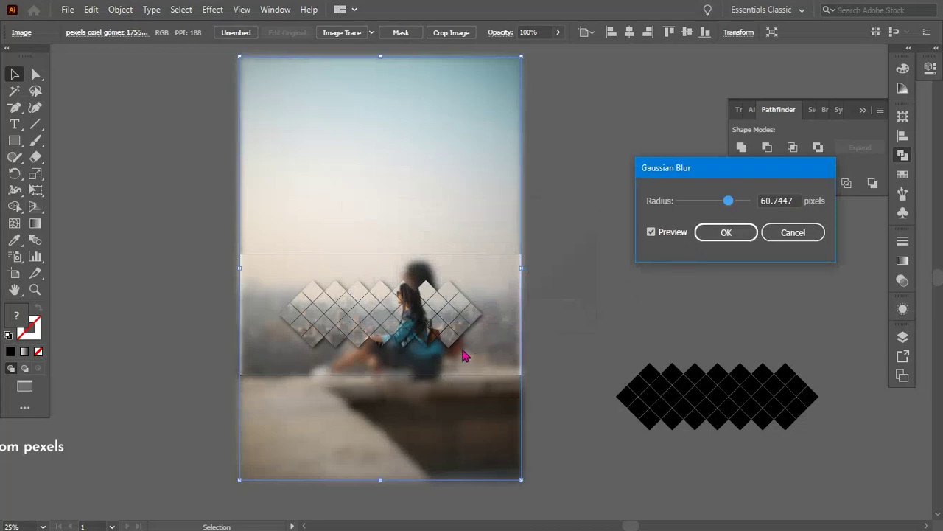
left_click(713, 238)
Draw a 1400 × 600 px rectangle covering the whole artboard.
left_click(541, 332)
scroll(344, 354, "up", 1)
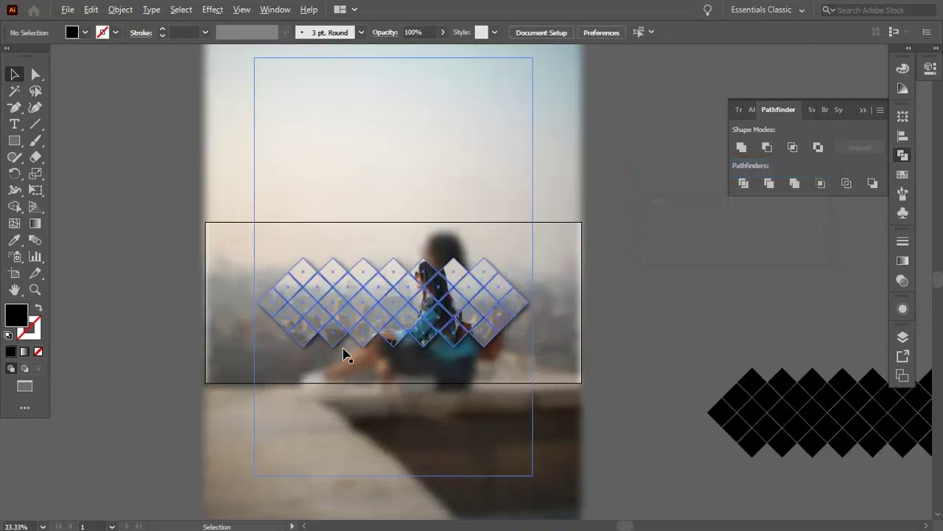
scroll(321, 305, "up", 1)
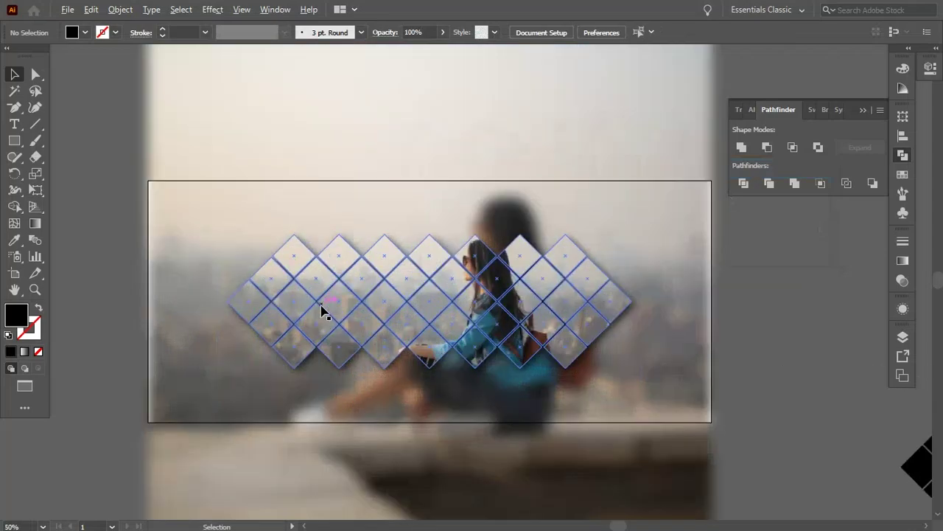
left_click_drag(787, 322, 752, 297)
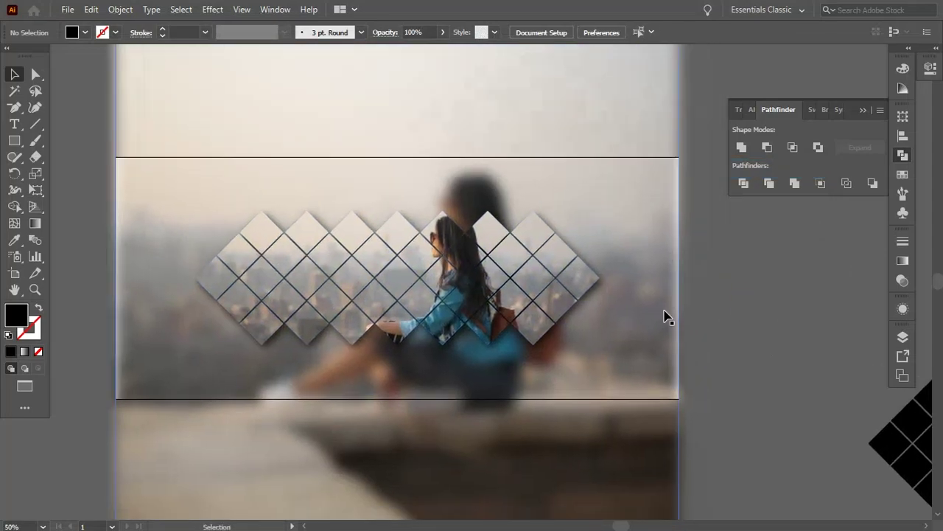
left_click(666, 312)
scroll(656, 315, "down", 1)
left_click(754, 318)
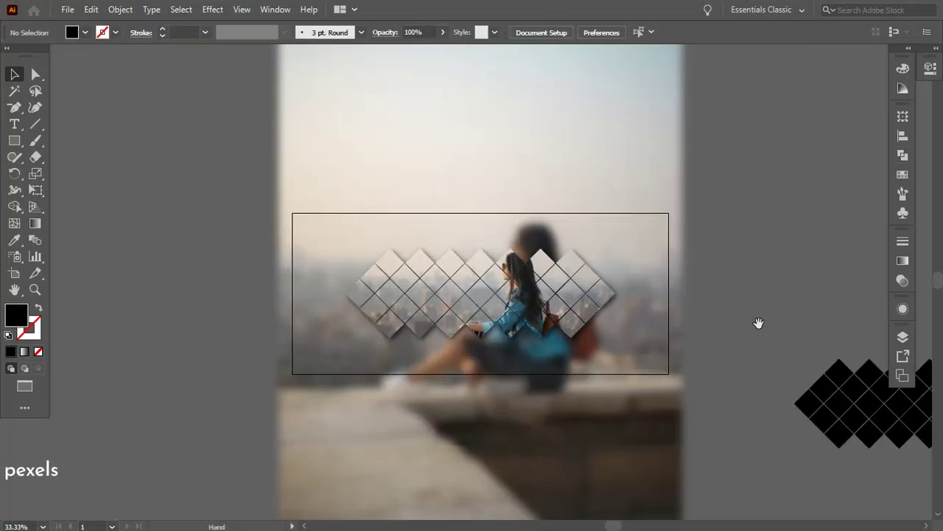
scroll(564, 297, "up", 1)
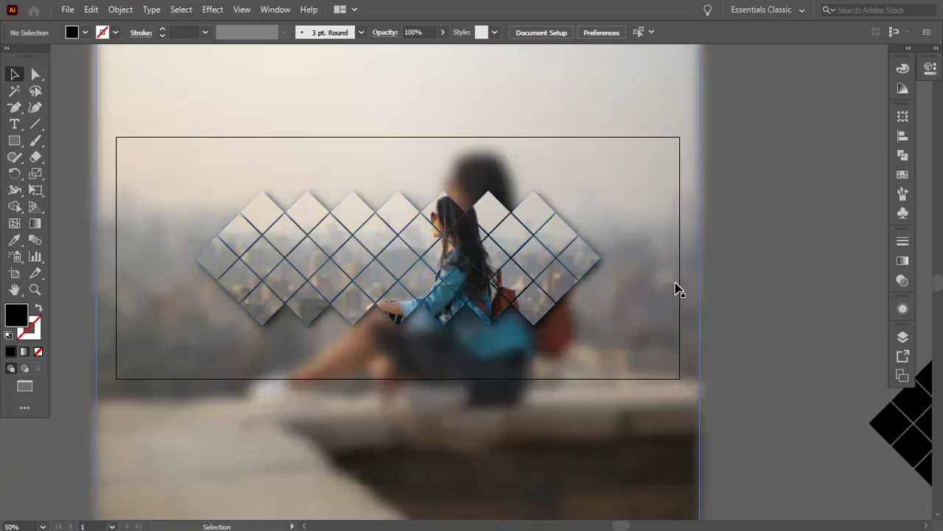
left_click(14, 140)
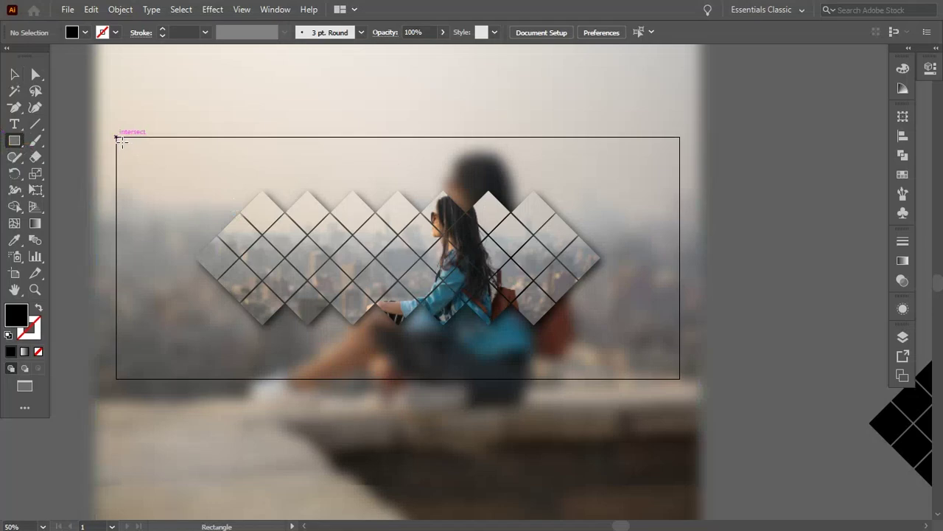
left_click_drag(117, 138, 685, 384)
key("v")
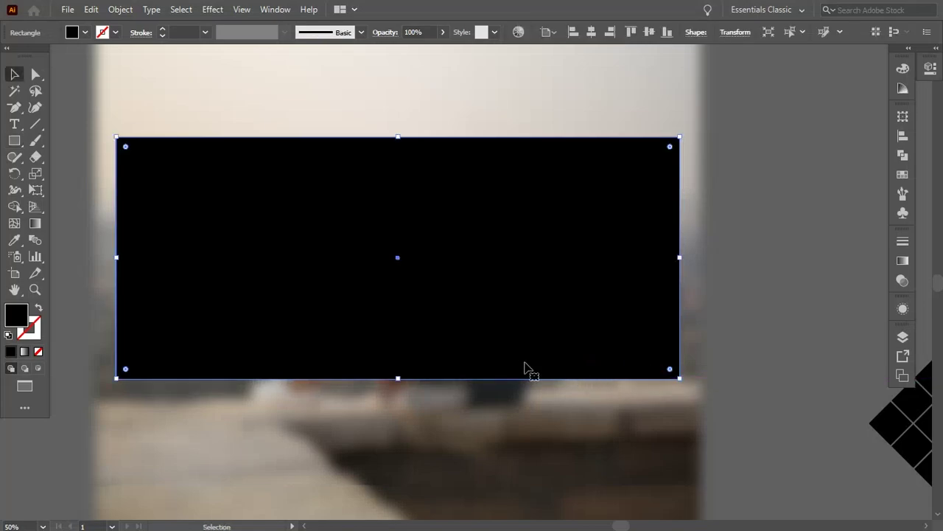
Select the rectangle, blurred photo and diamond collage together and make a clipping mask.
scroll(504, 391, "up", 3, "alt")
scroll(505, 389, "down", 3, "alt")
scroll(668, 359, "down", 1, "alt")
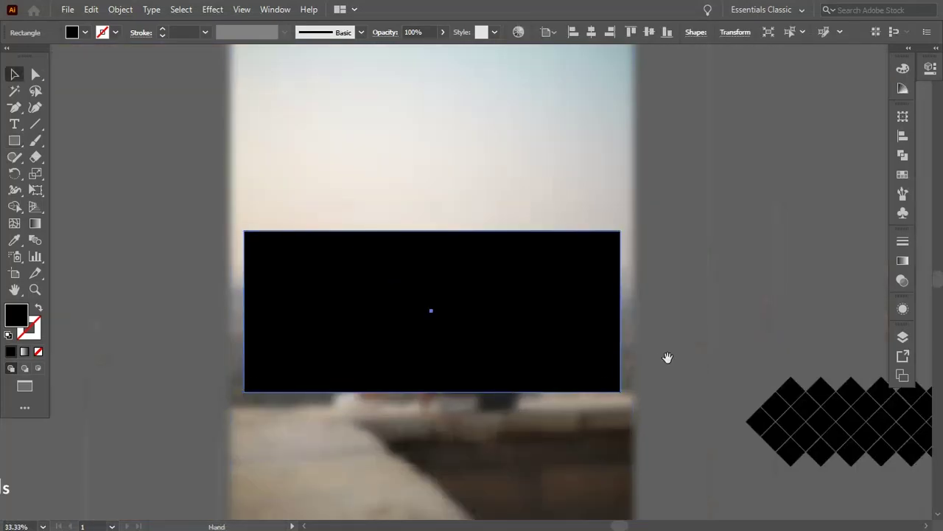
left_click(653, 244)
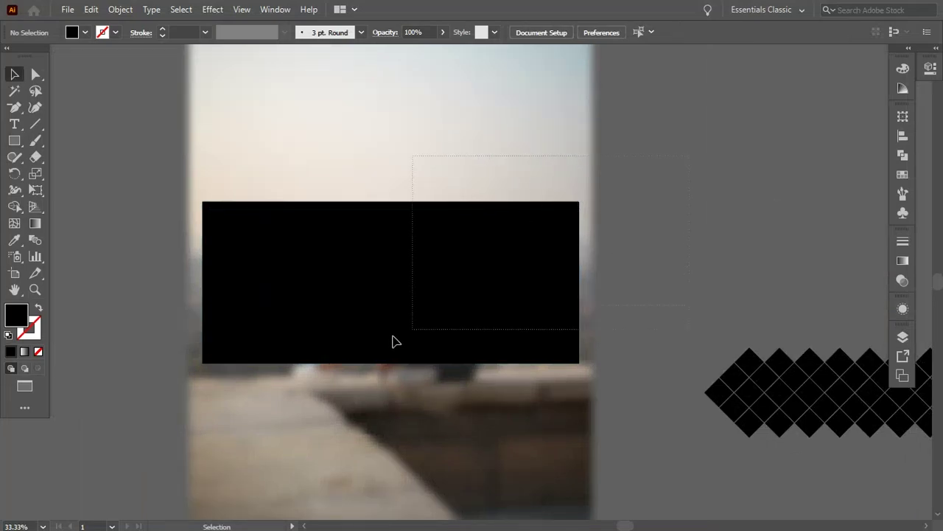
left_click(200, 394)
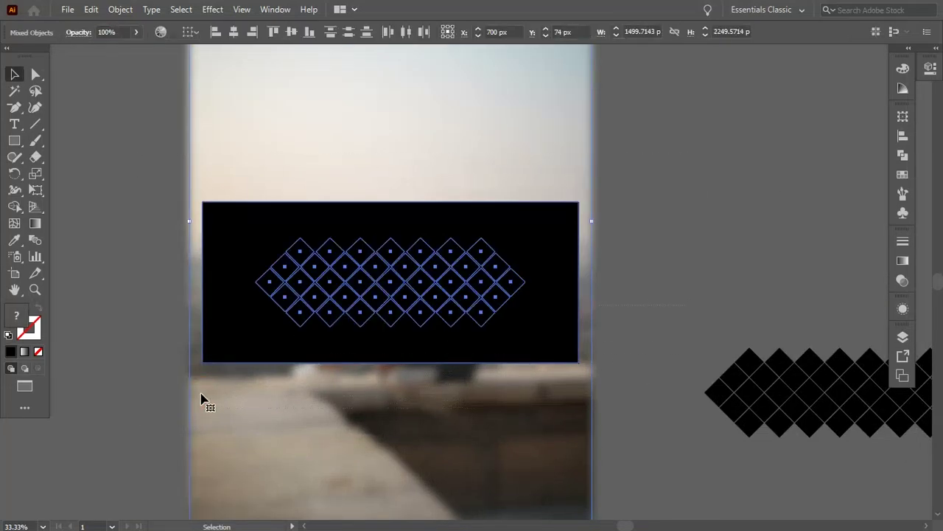
right_click(201, 399)
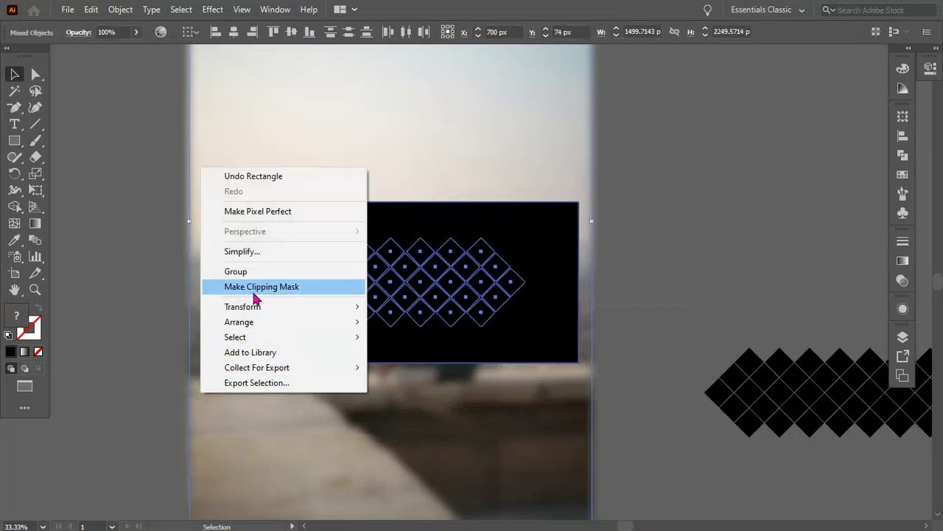
left_click(310, 293)
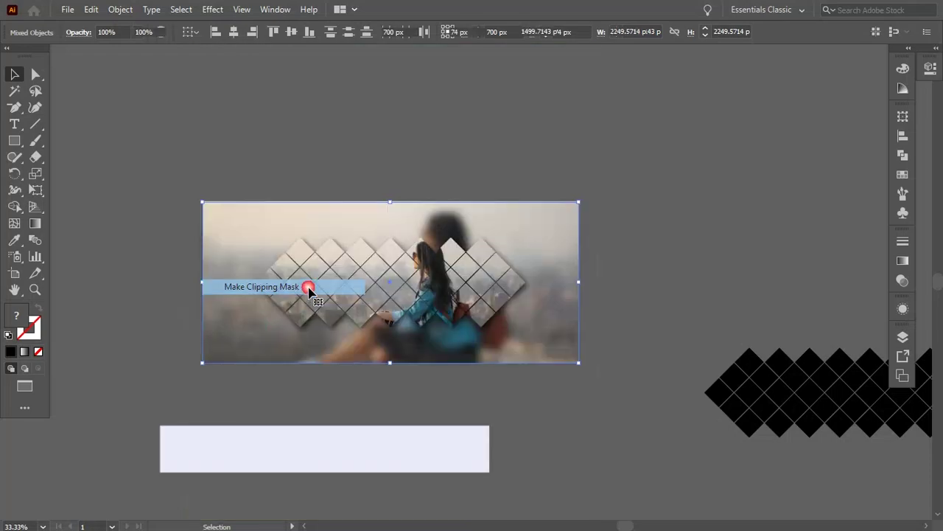
left_click(351, 374)
scroll(375, 341, "up", 1)
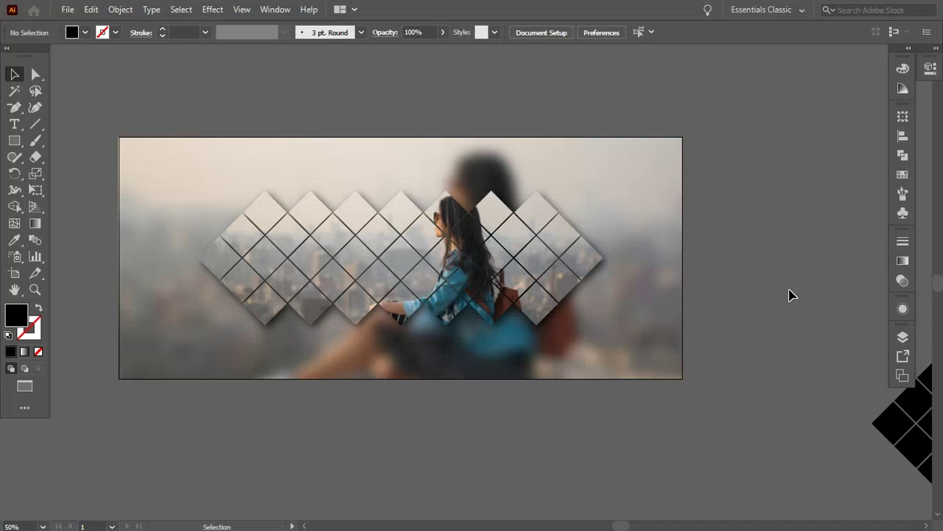
scroll(474, 164, "up", 1)
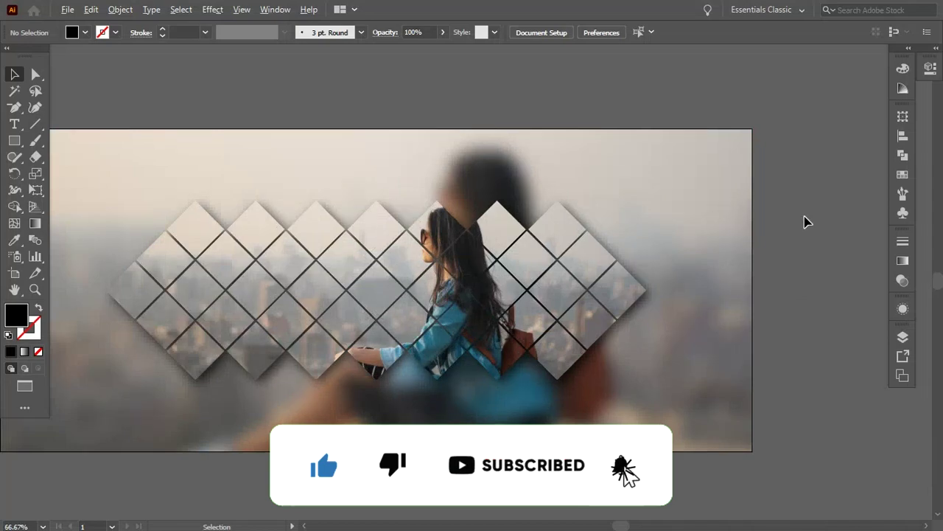
scroll(811, 221, "down", 1)
key("Tab")
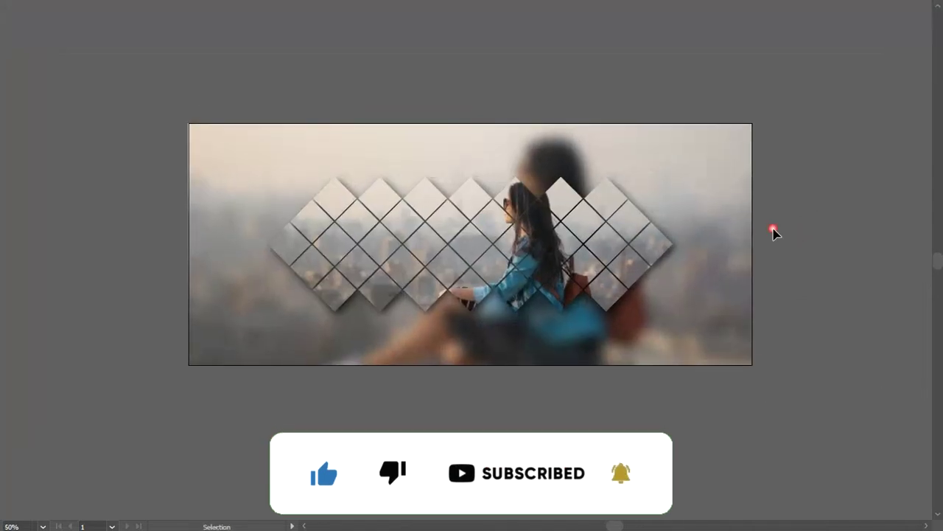
scroll(740, 234, "up", 1)
left_click_drag(813, 228, 889, 231)
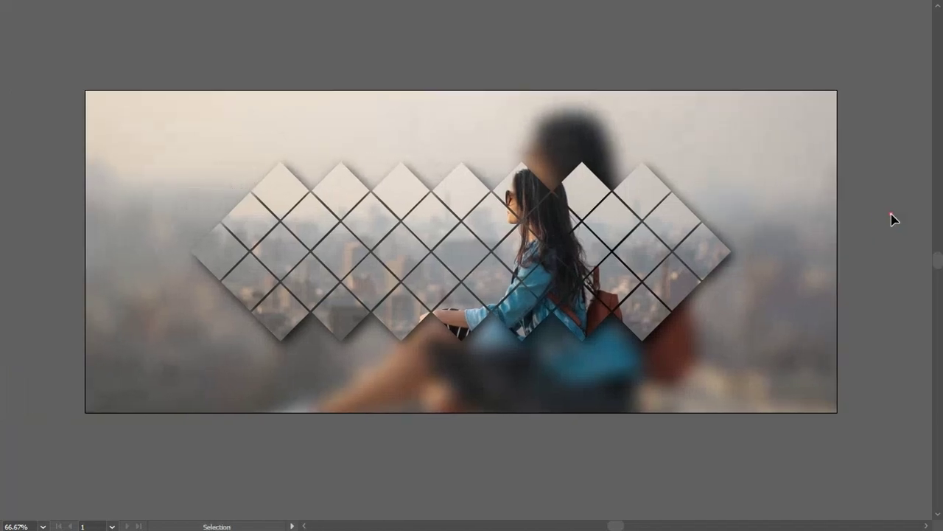